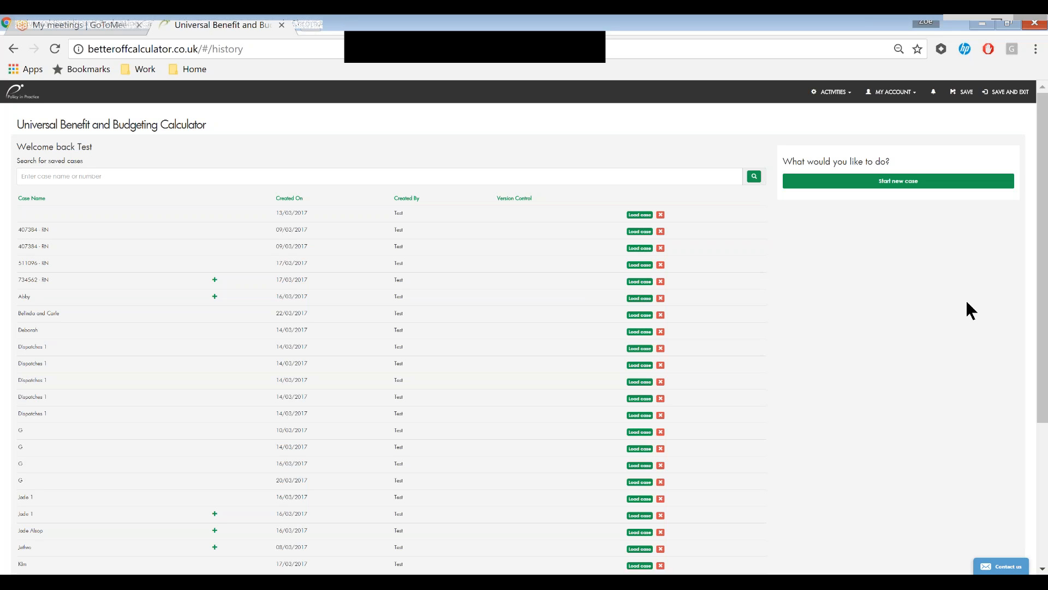
- Start a new case and view the help notes for the name/reference and benefit claim start date
click(878, 321)
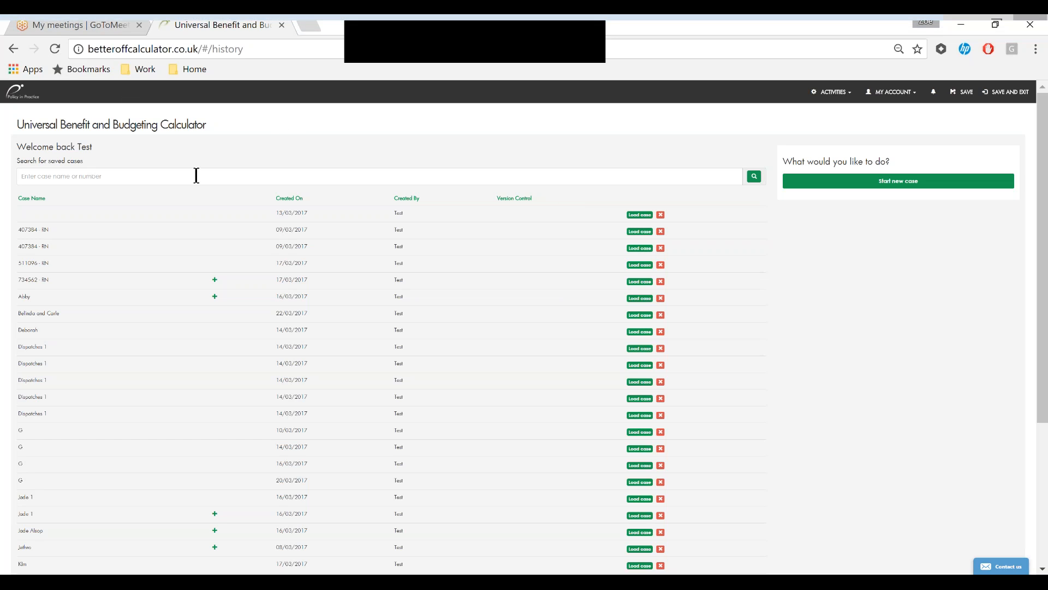
click(880, 183)
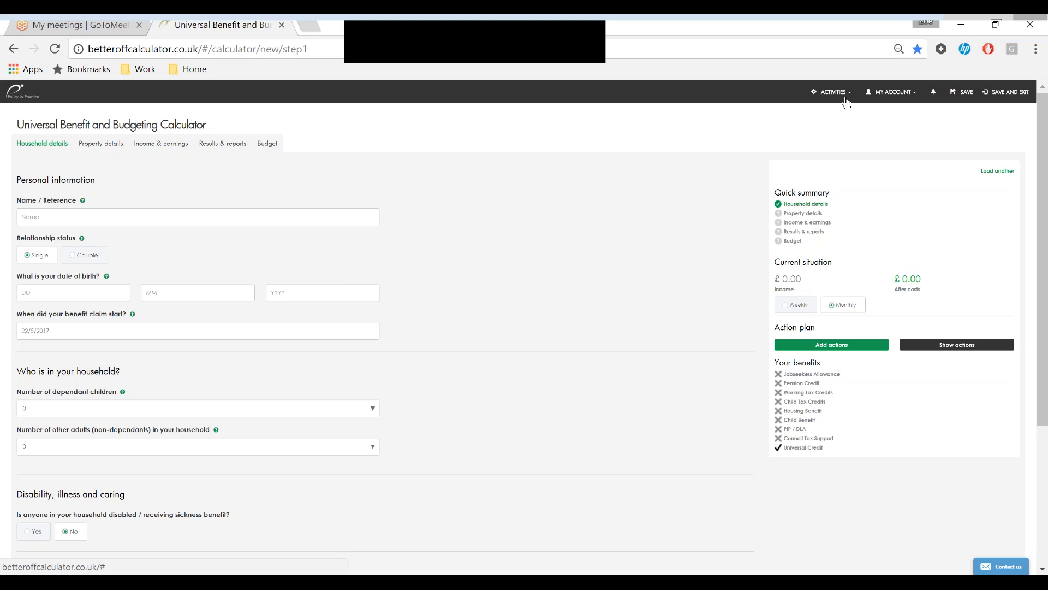
mouse_move(83, 201)
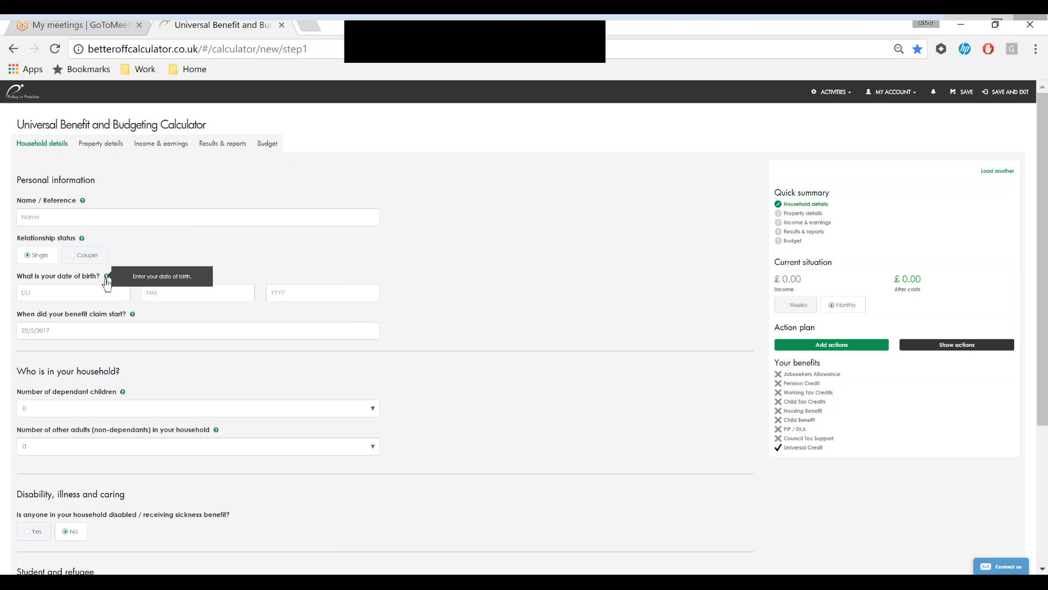
mouse_move(134, 319)
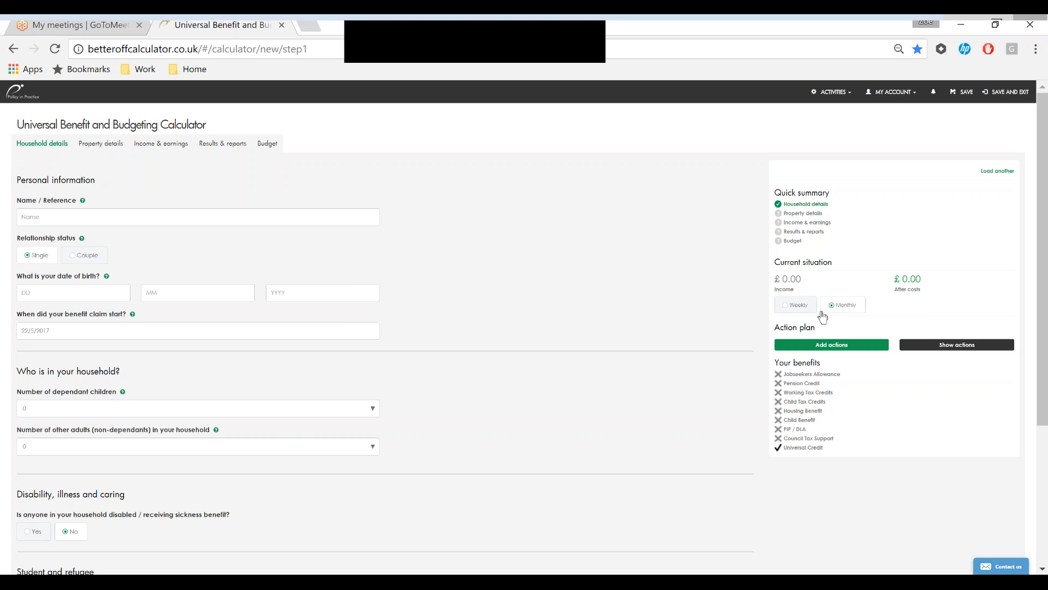
click(868, 347)
- Enter the client's full name and date of birth in the personal information
click(211, 218)
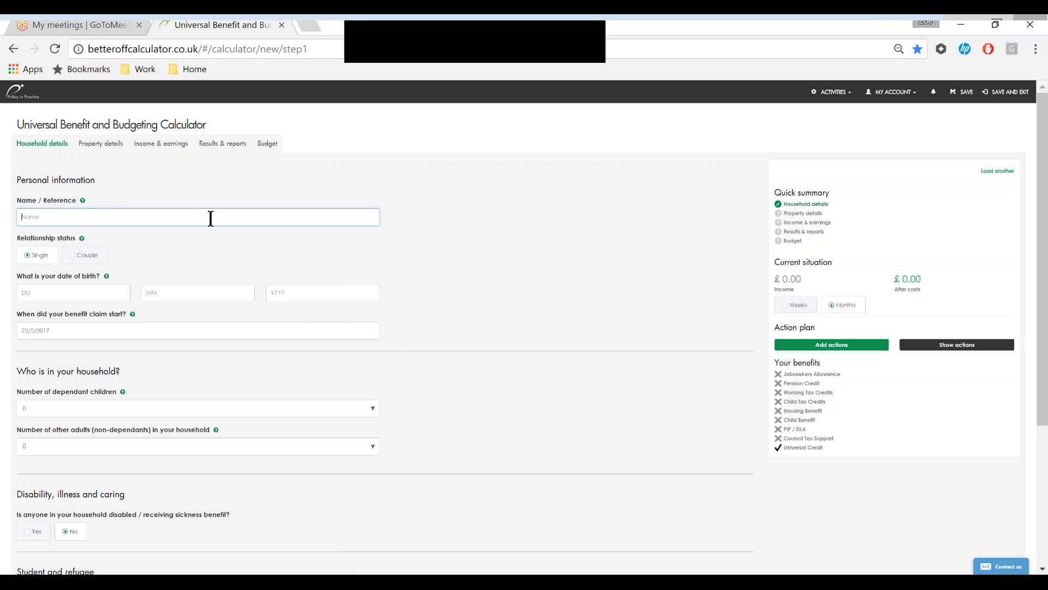
text(Jane Smith)
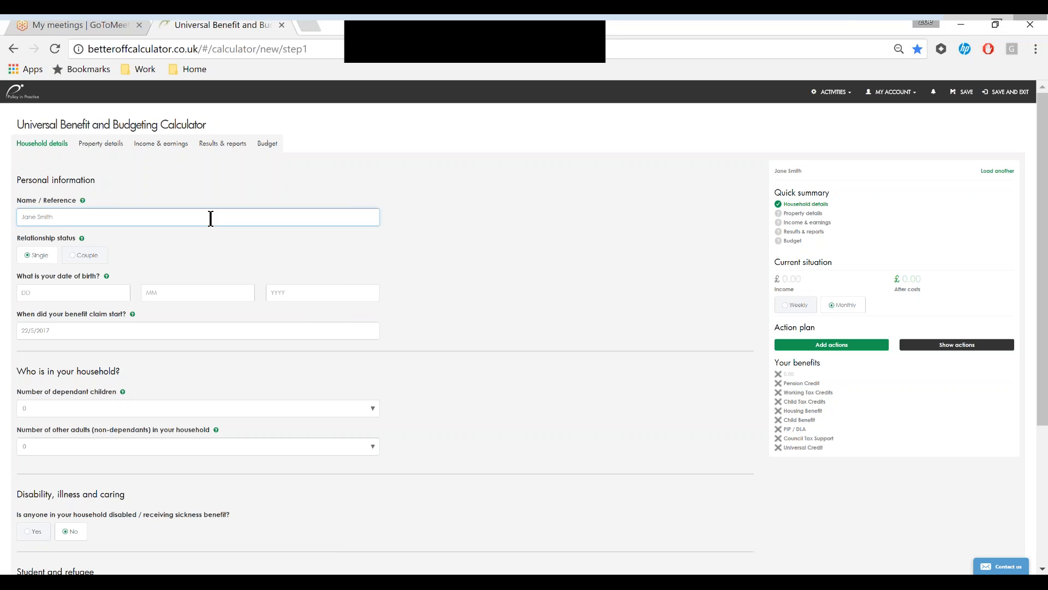
click(72, 291)
text(12)
click(144, 292)
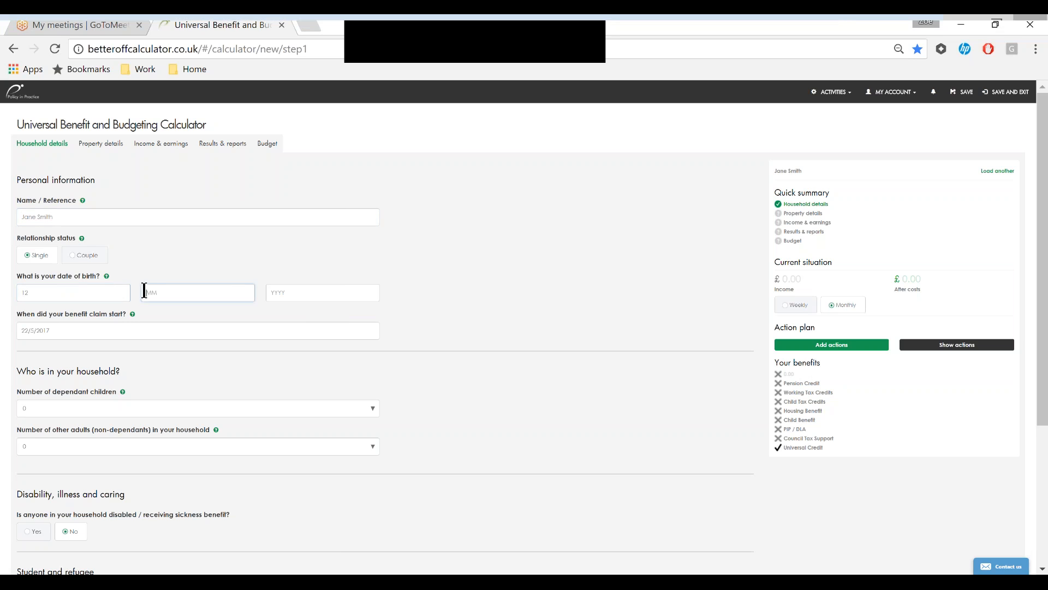
text(2)
click(271, 293)
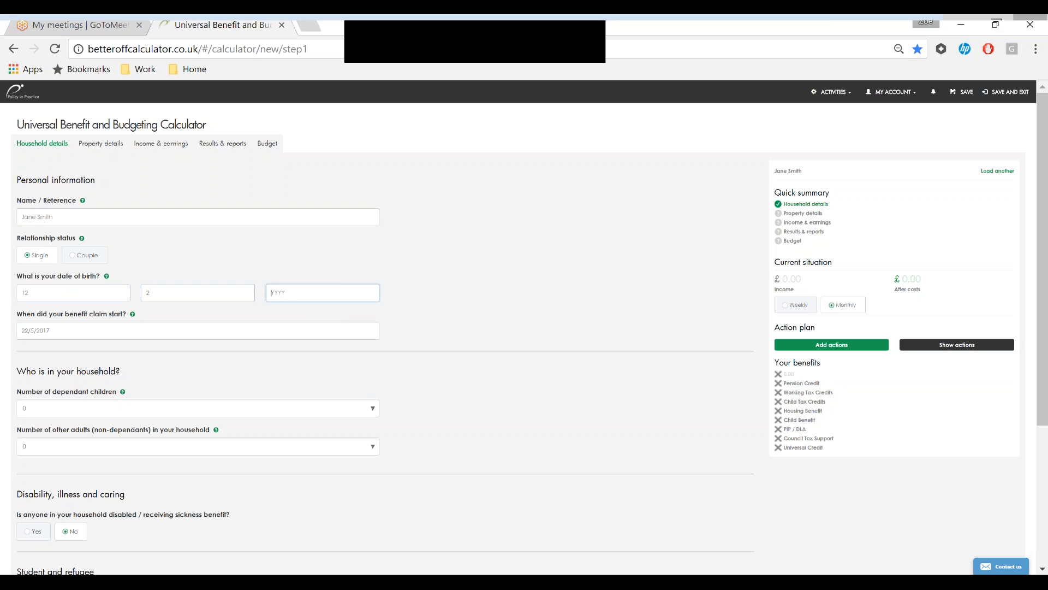
text(1990)
- Set the number of dependant children to 2 and enter each child's date of birth
click(139, 407)
click(133, 437)
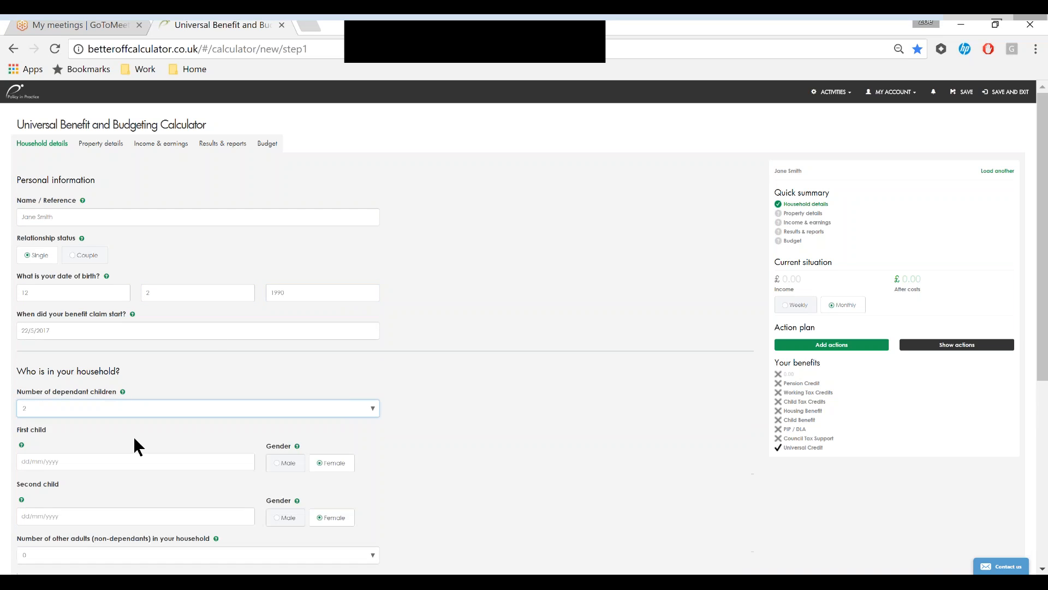
click(105, 461)
text(12/3/2010)
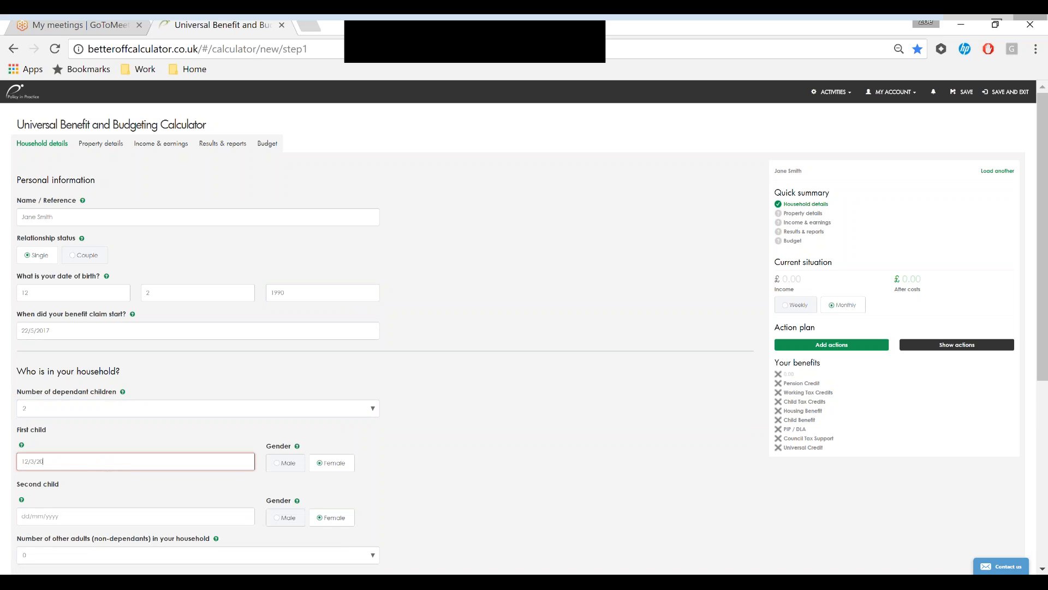
click(79, 518)
text(12/4/2011)
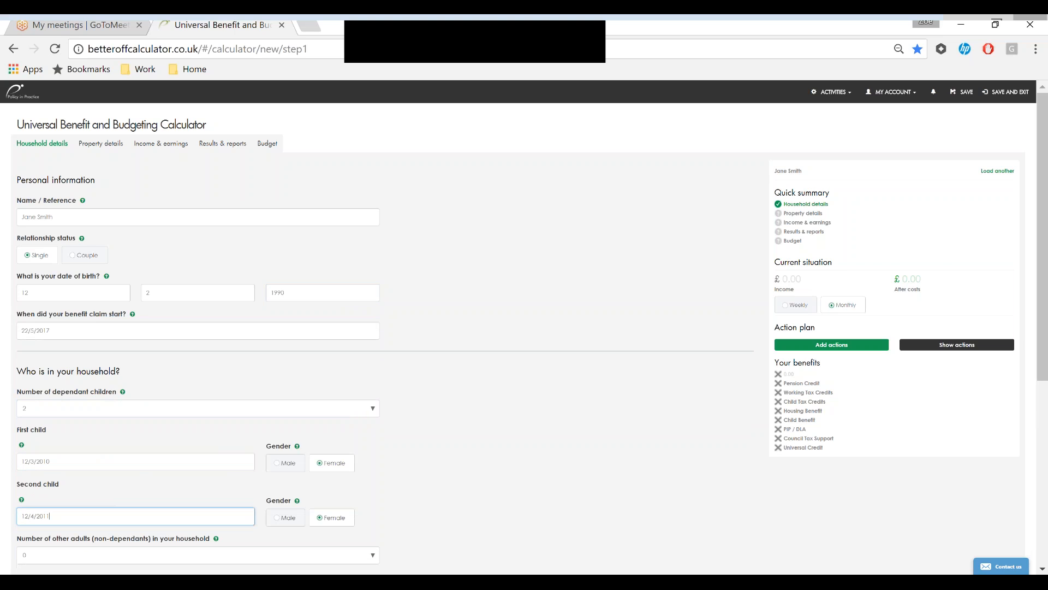
- Enter the client's postcode and continue to the property details
scroll(430, 491, down, 6)
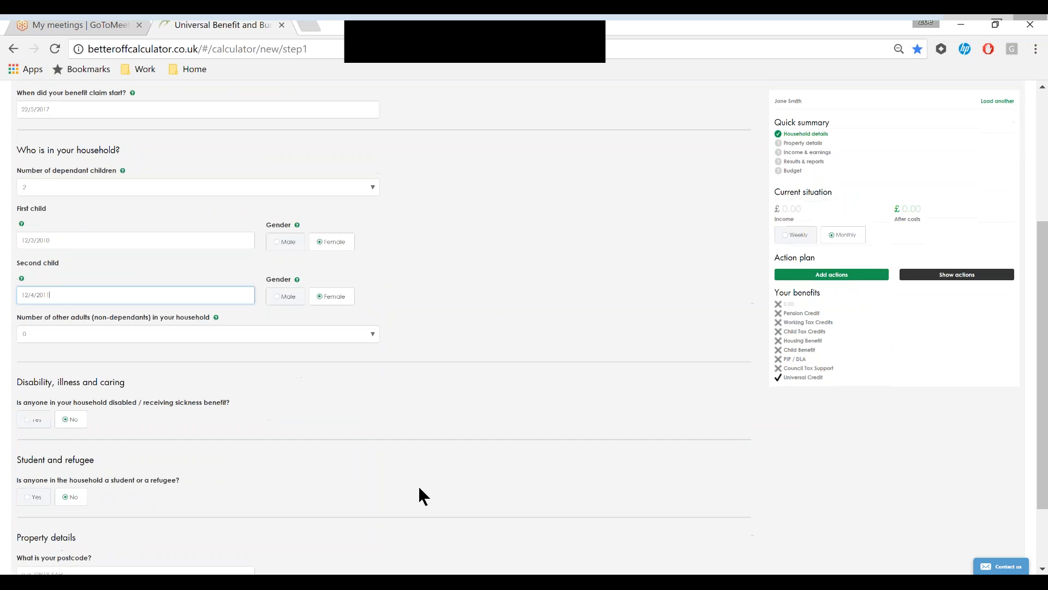
click(122, 476)
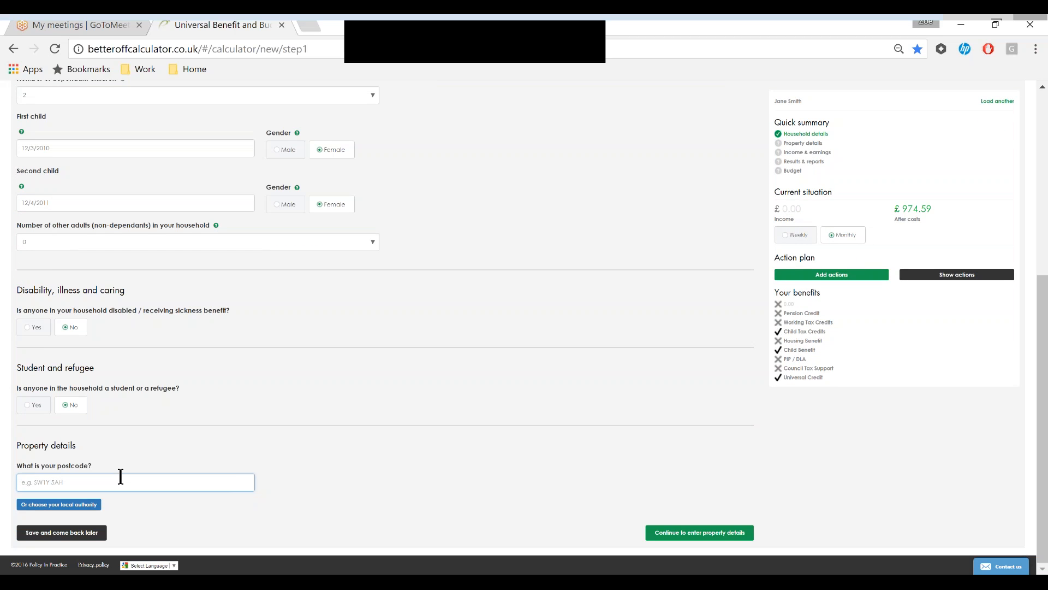
text(RG73PW)
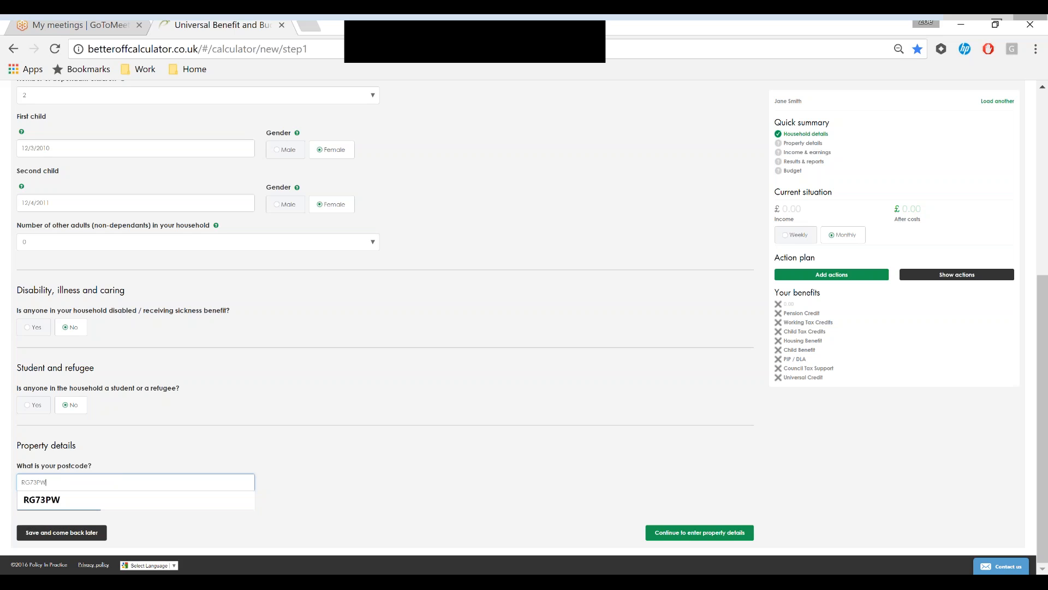
click(699, 532)
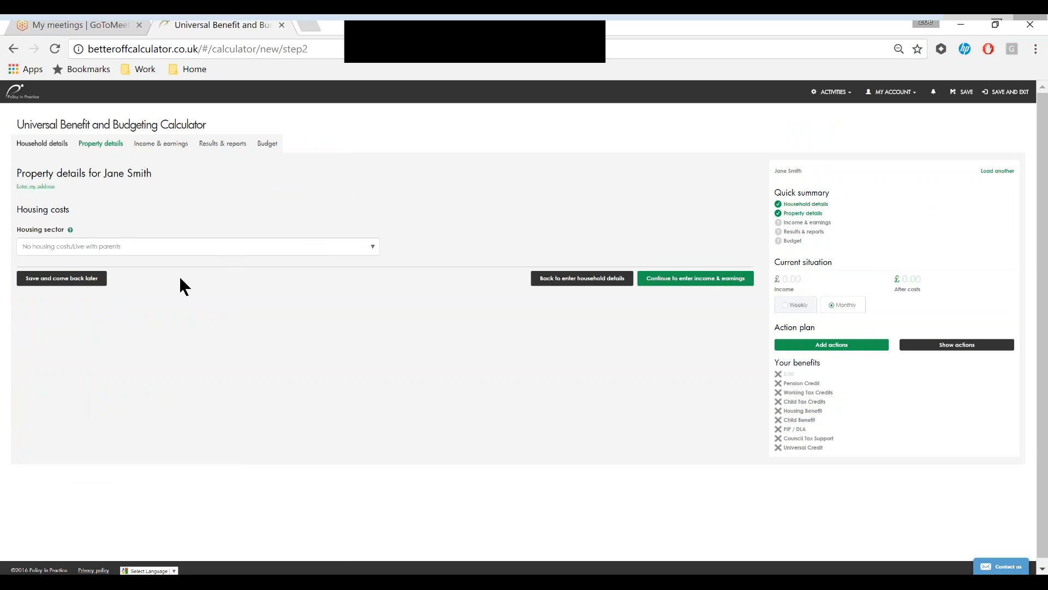
- Fill in the housing costs: Social rent sector, 3 bed, £750 rent and 2 rent-free weeks
click(230, 251)
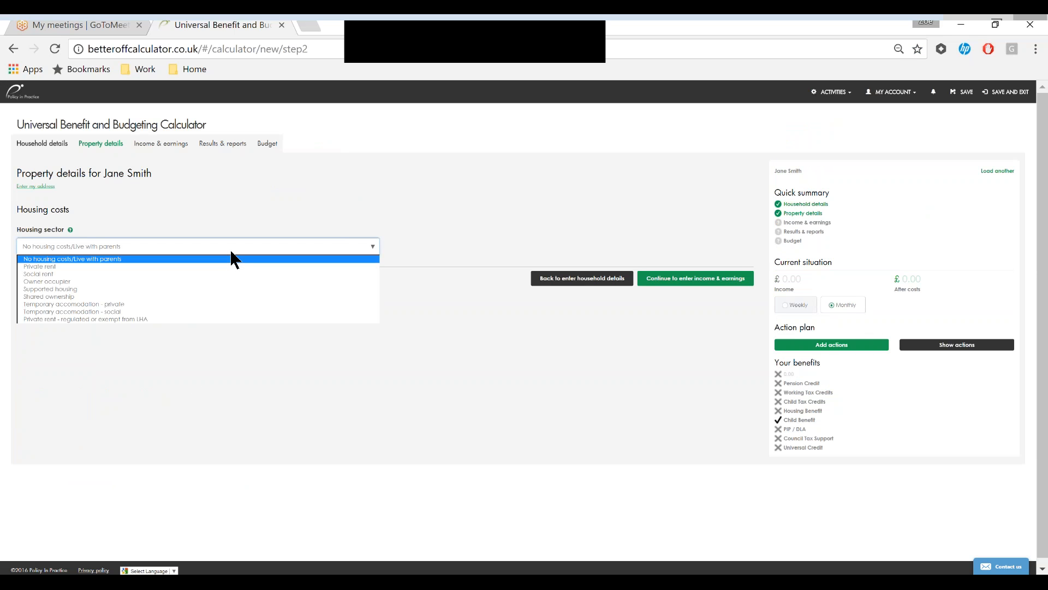
click(212, 275)
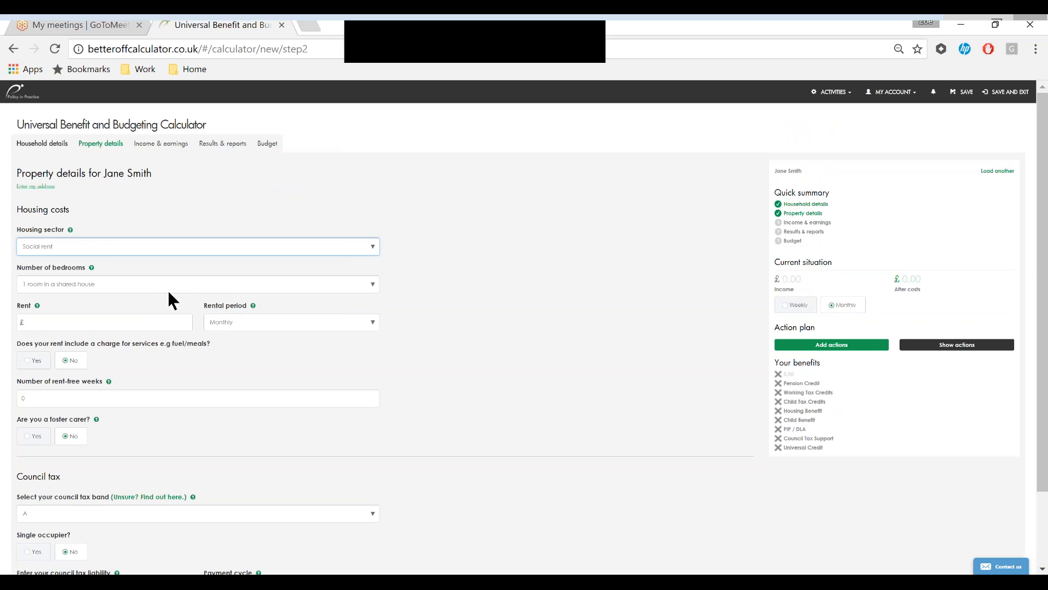
click(172, 286)
click(162, 317)
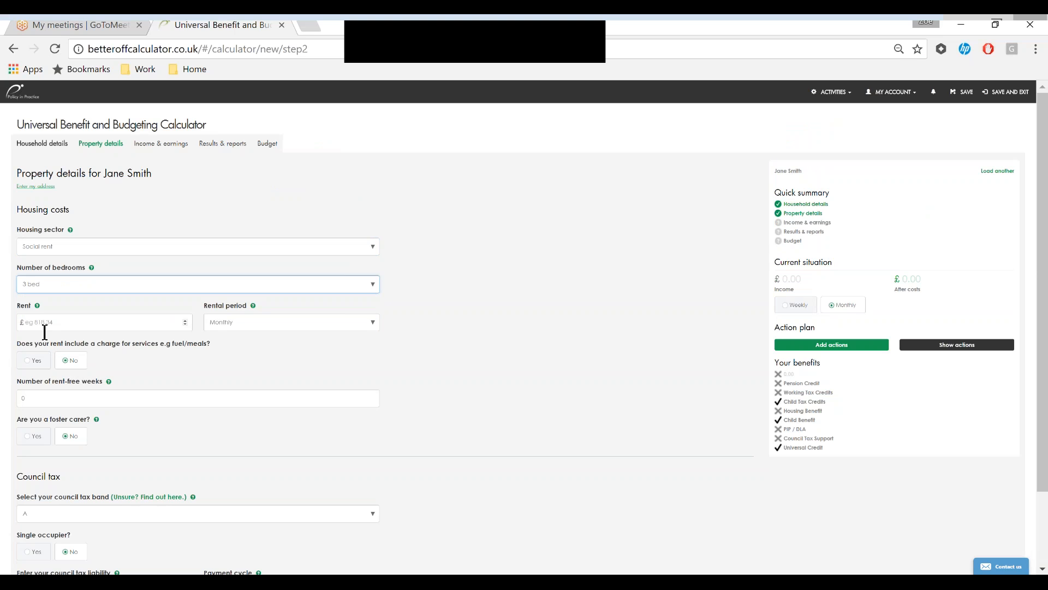
click(25, 324)
text(750)
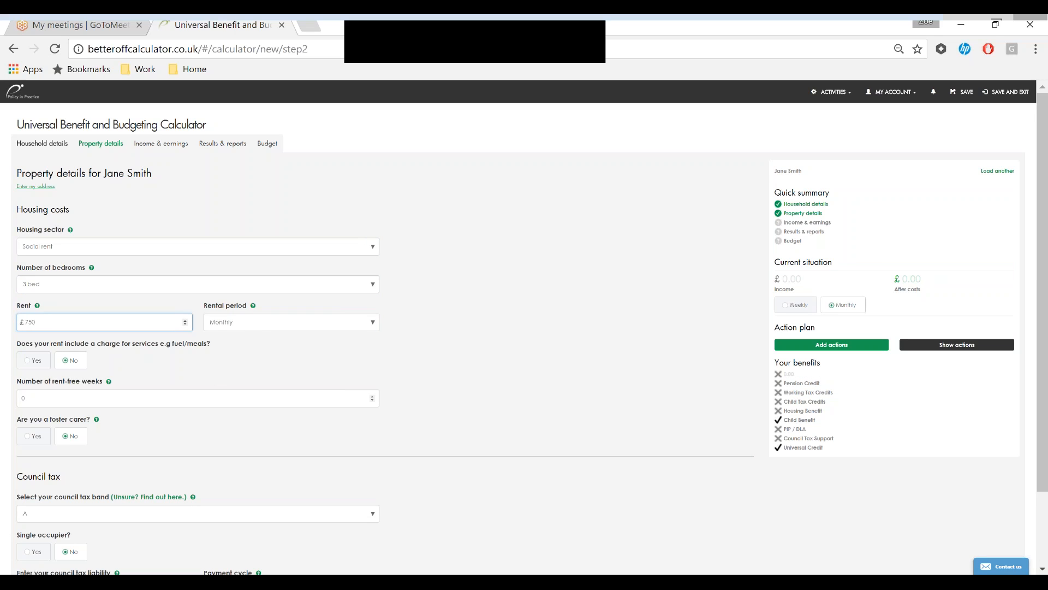
click(330, 399)
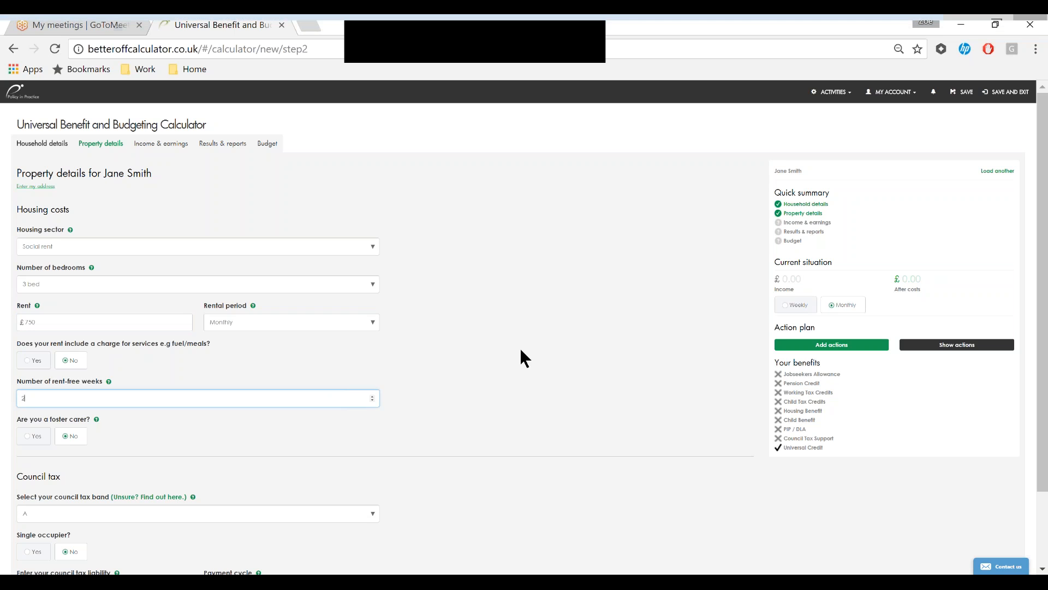
- Enter a council tax liability of £67.15 and continue to income and earnings
scroll(521, 350, down, 2)
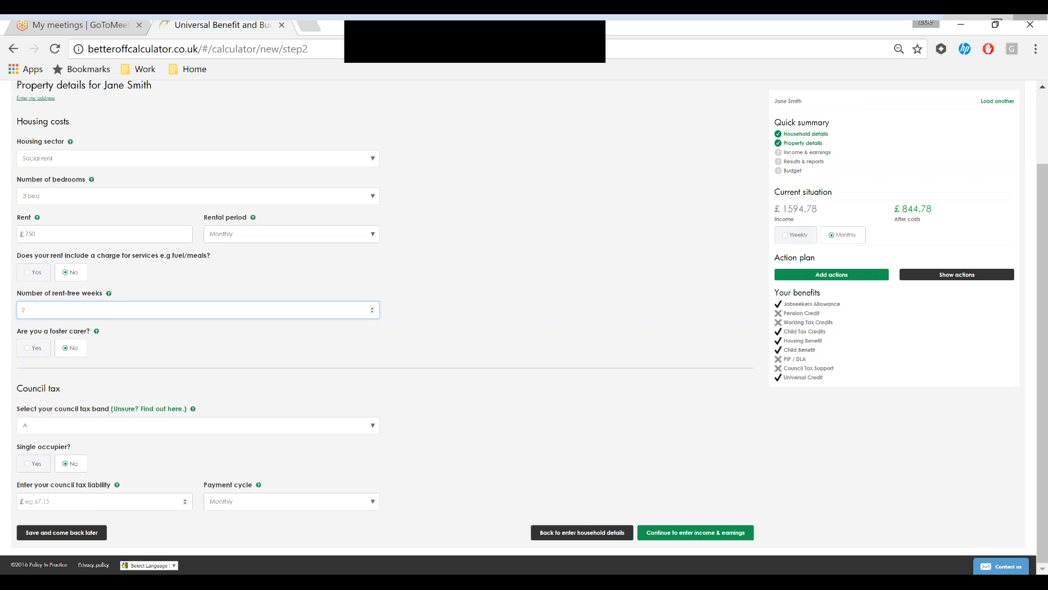
click(61, 503)
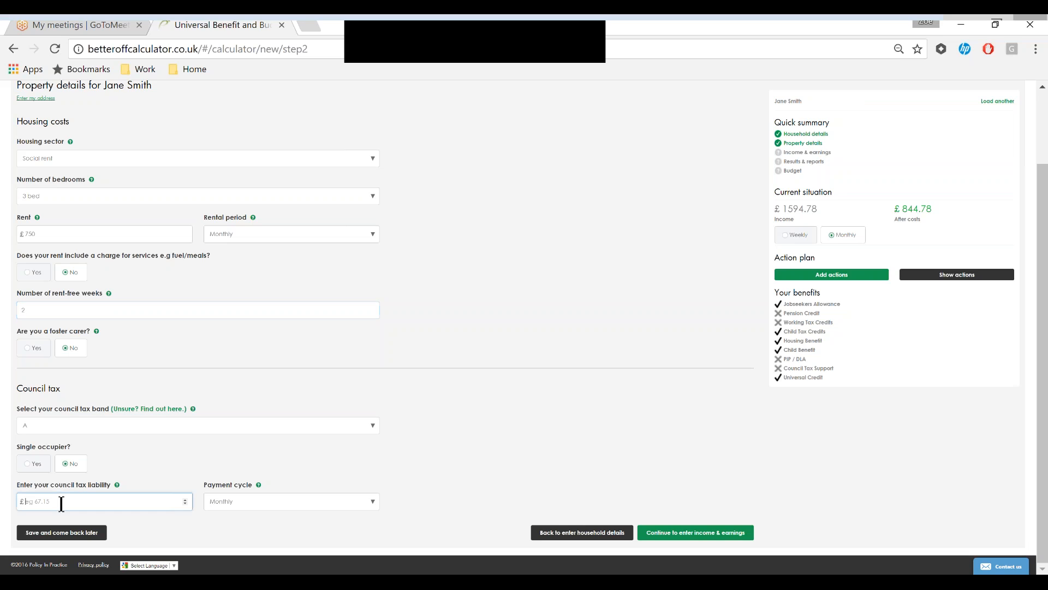
text(67.)
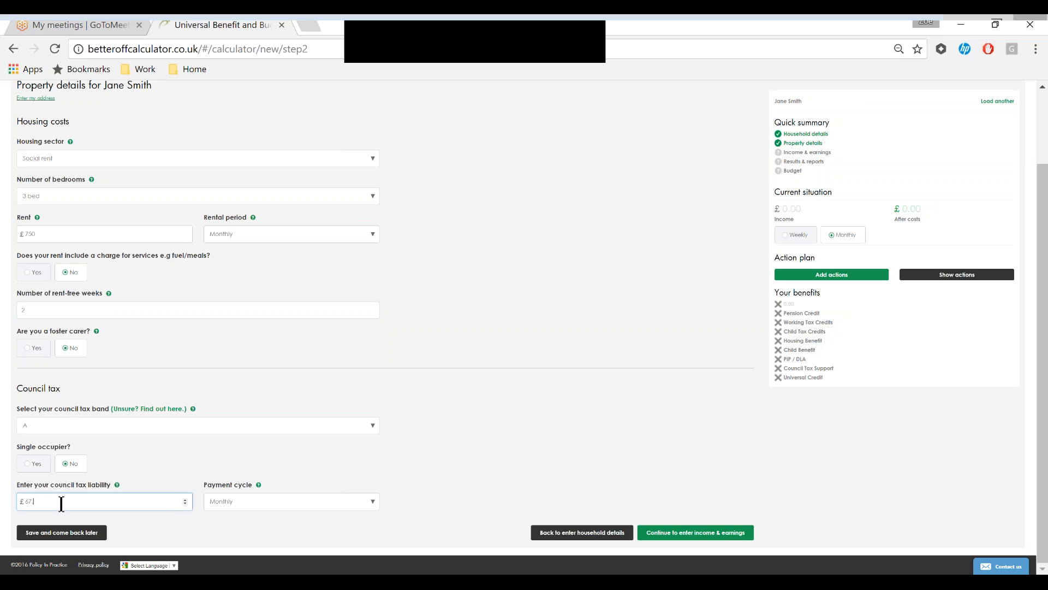
text(15)
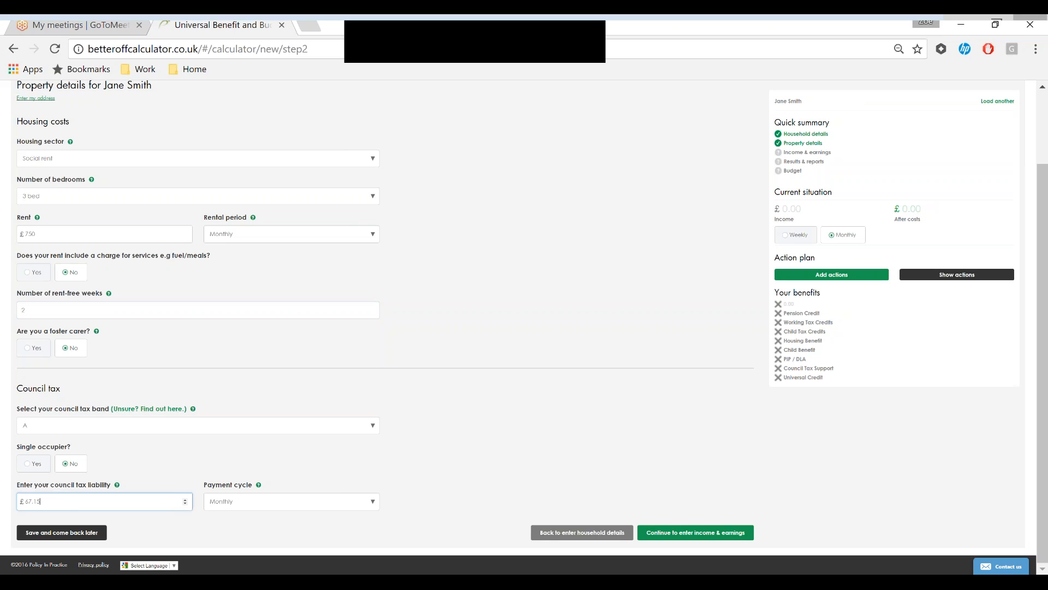
click(700, 534)
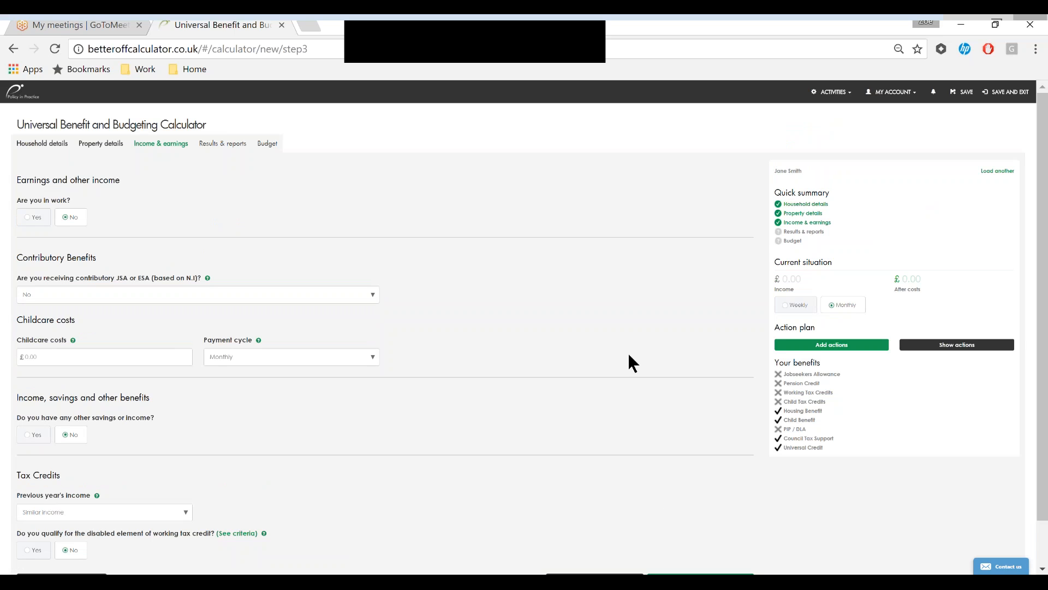
- Answer Yes to having other savings or income and set the savings to £8500
scroll(493, 376, down, 2)
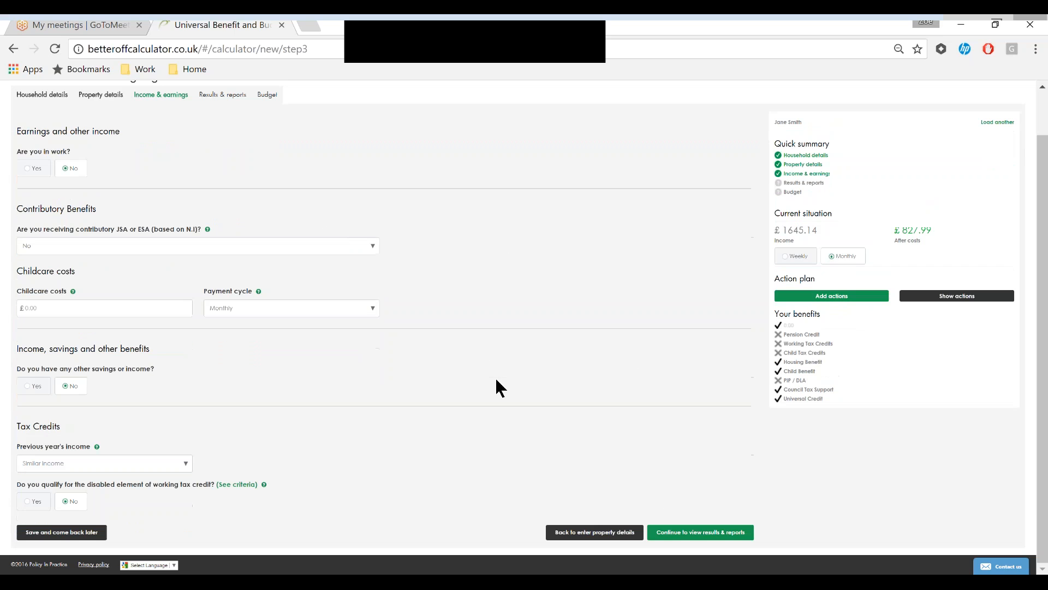
click(26, 391)
click(47, 421)
key(BackSpace)
text(8500)
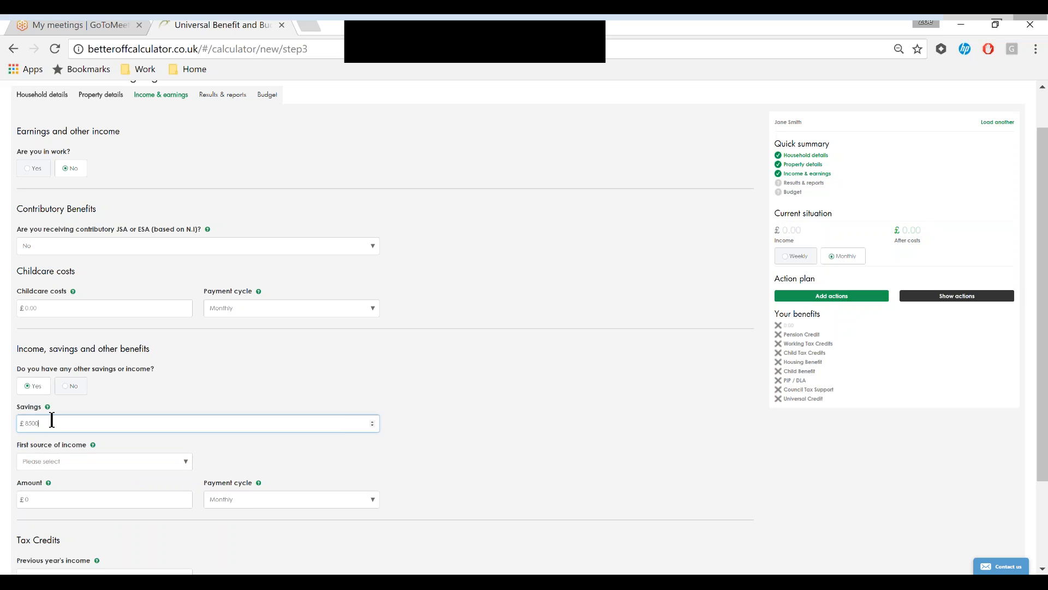
- Check the options for the first source of income without choosing one and continue to the results and reports
scroll(52, 420, down, 2)
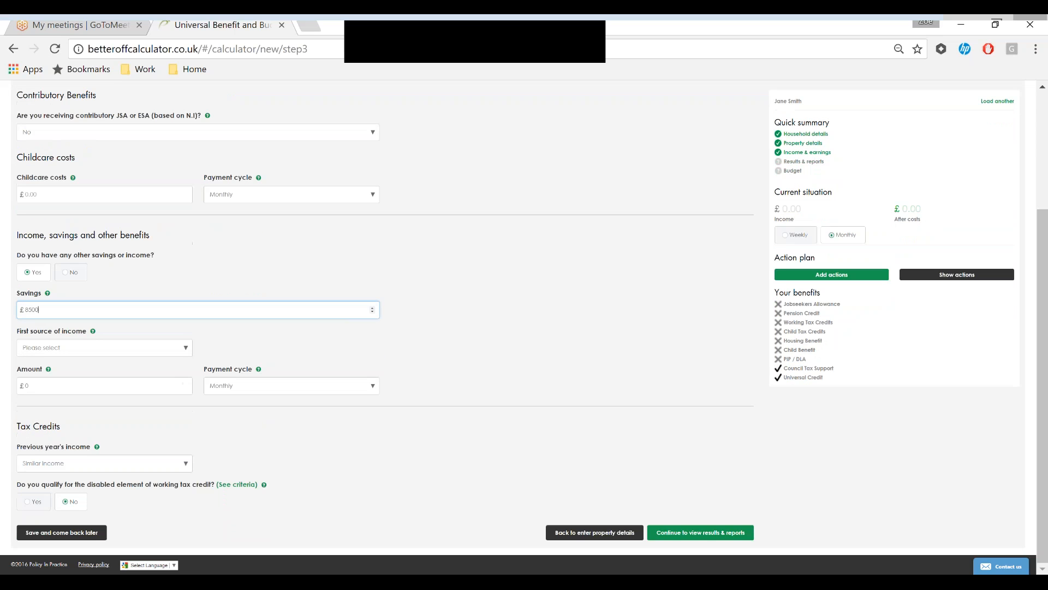
click(186, 352)
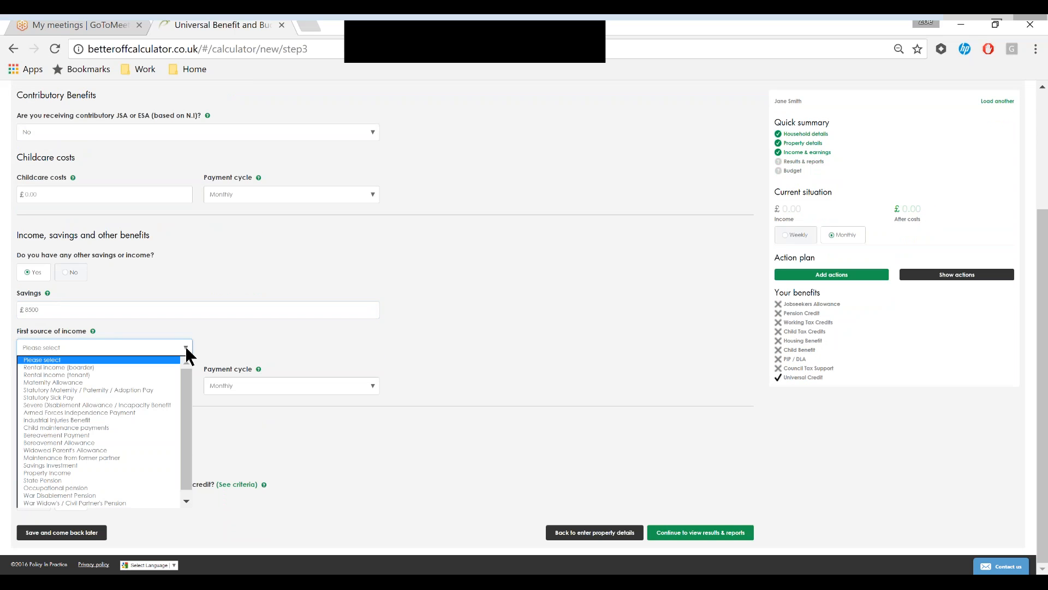
click(186, 348)
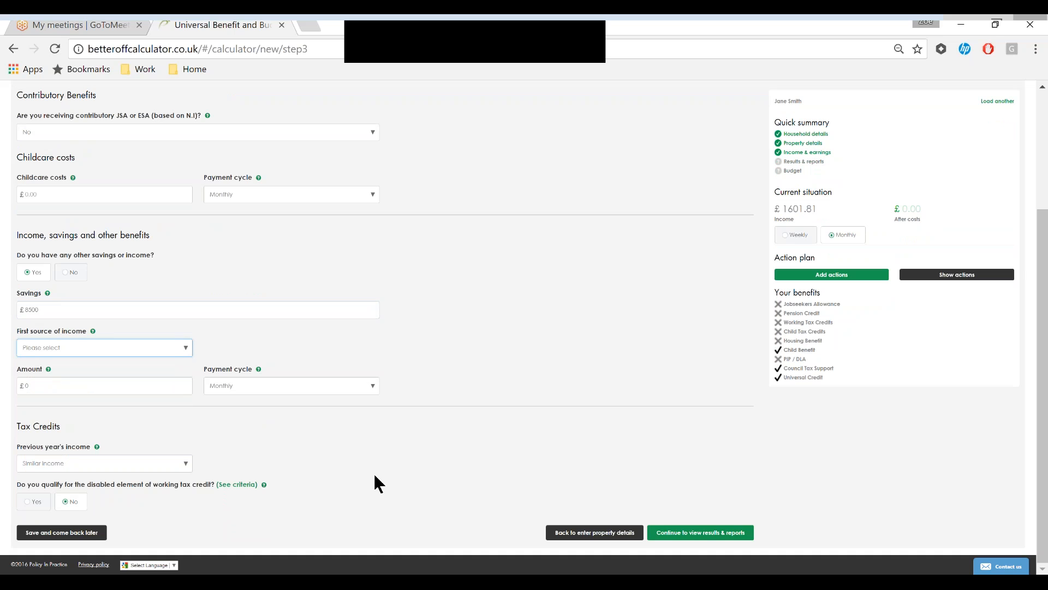
click(714, 534)
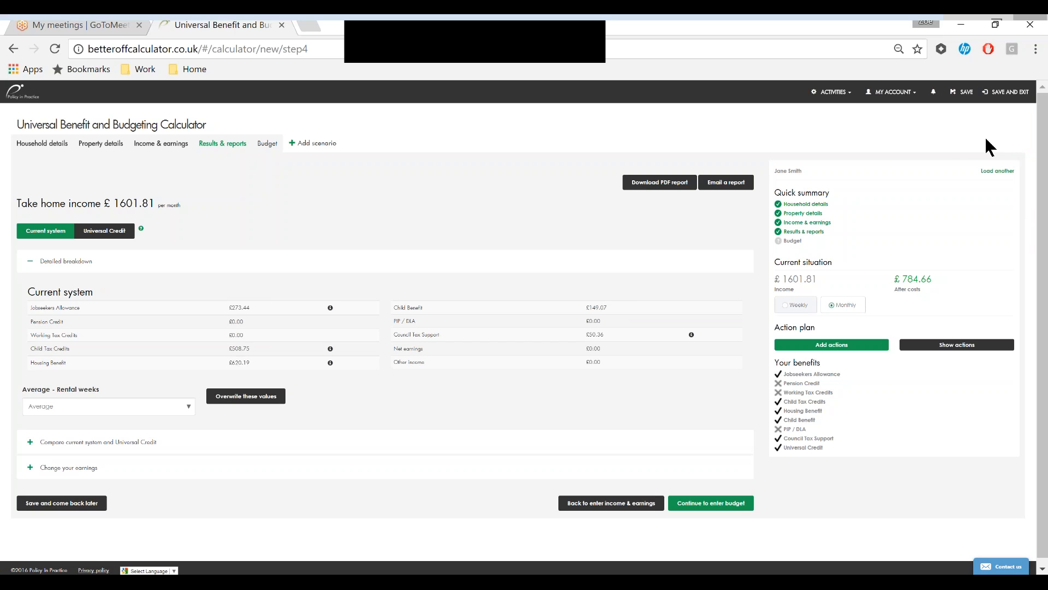
- Open the notifications for this case and read through the whole list
click(934, 92)
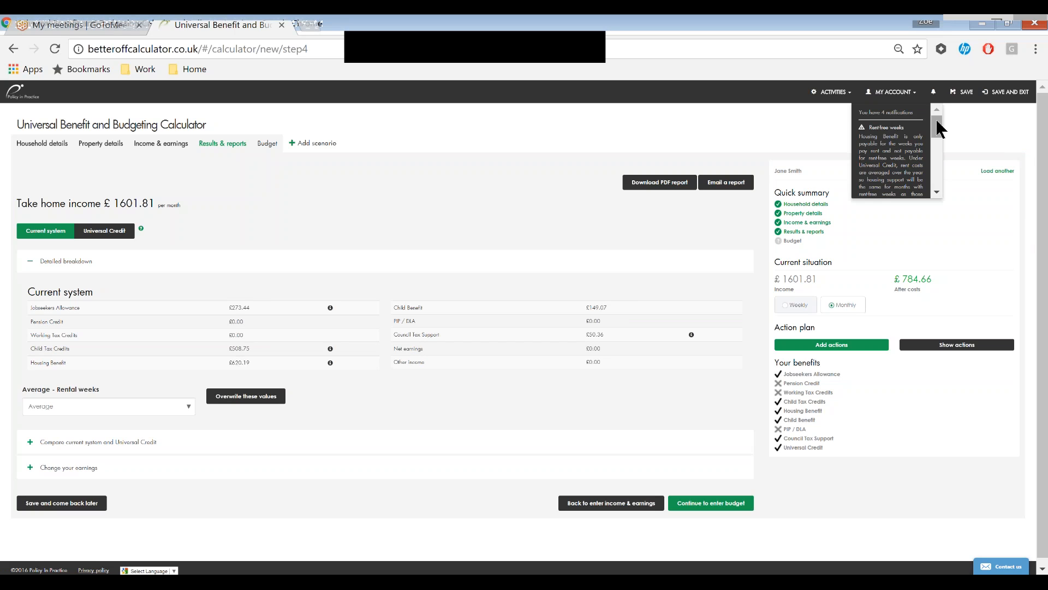
drag(938, 129, 938, 138)
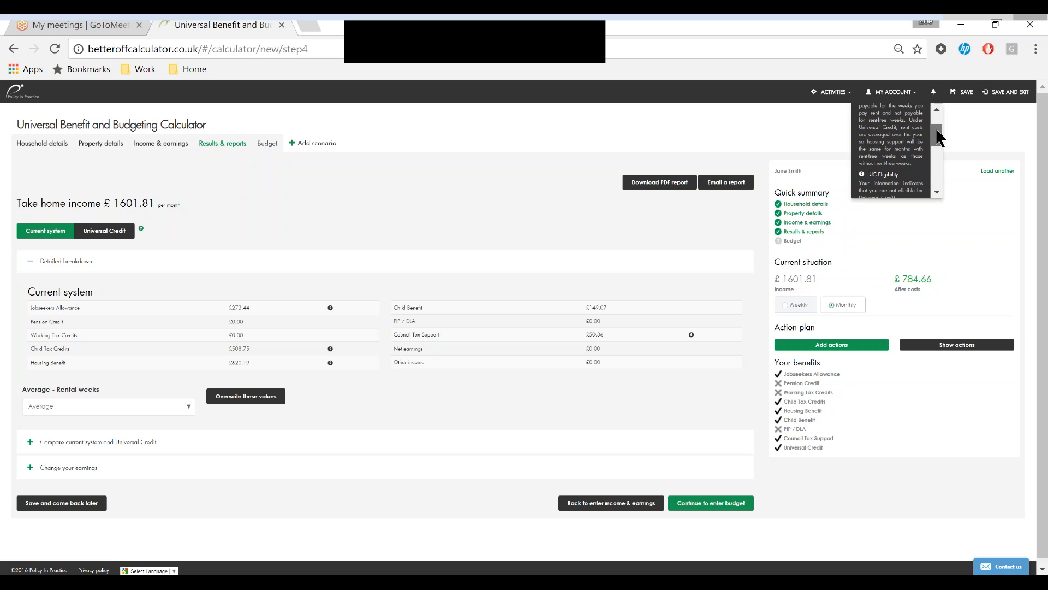
drag(938, 137, 932, 180)
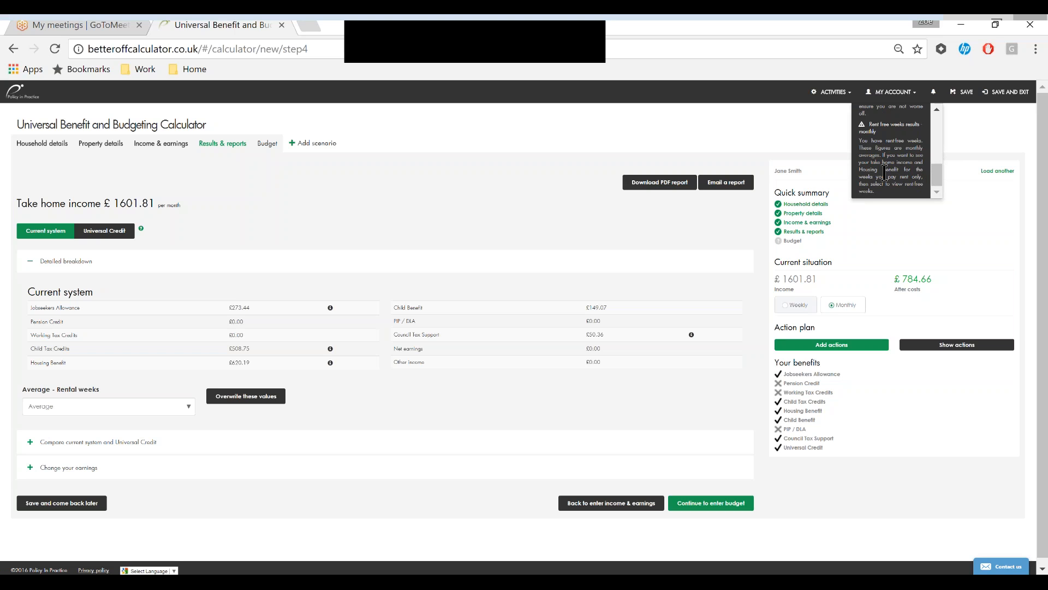
drag(936, 172, 940, 127)
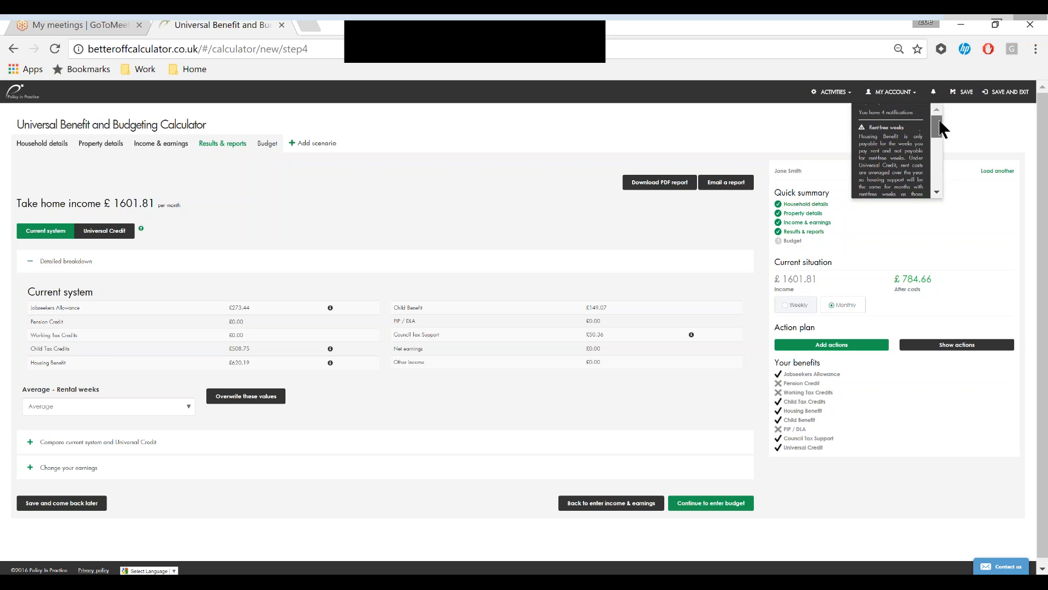
- Close the notifications and review the Housing Benefit expert calculation breakdown, including how income from savings is worked out
click(986, 127)
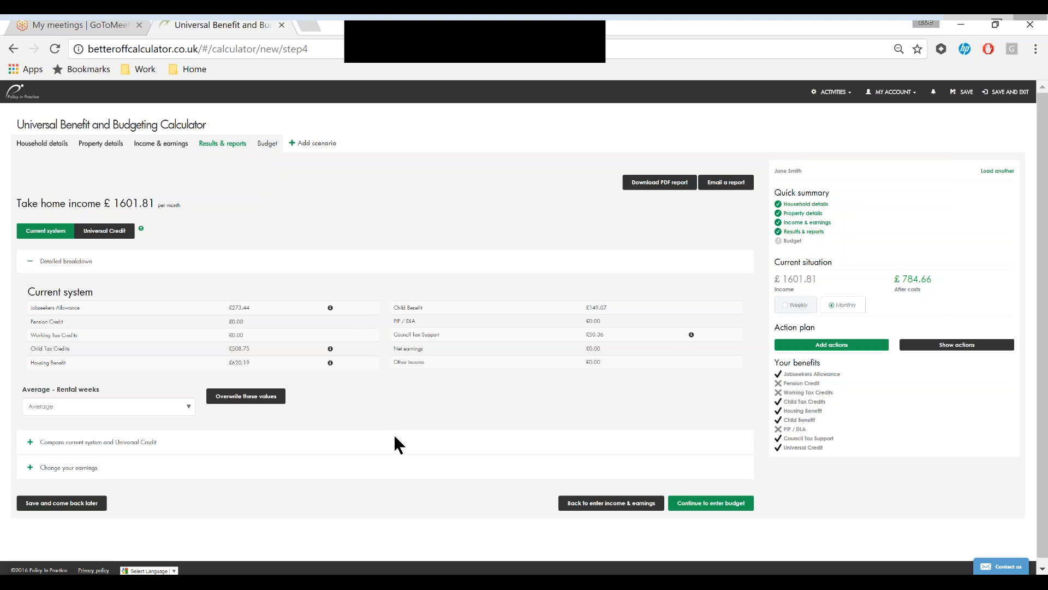
click(330, 363)
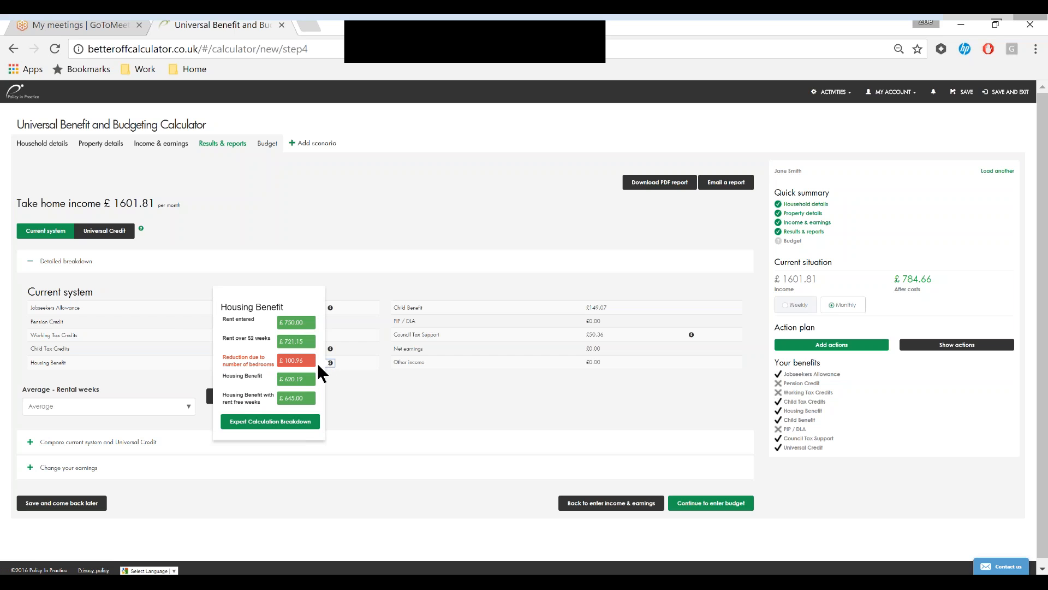
click(272, 424)
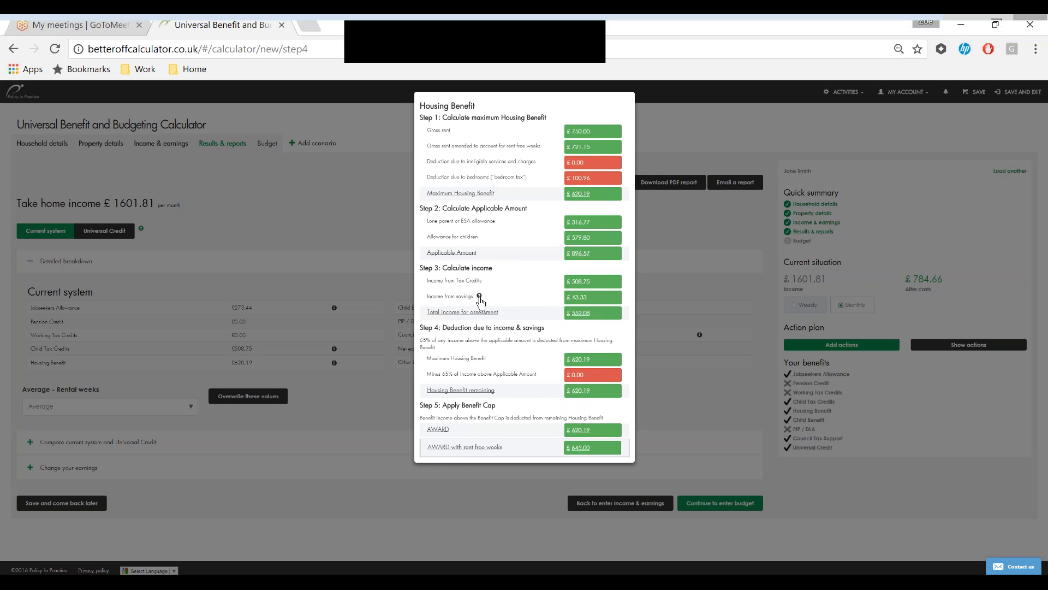
click(479, 296)
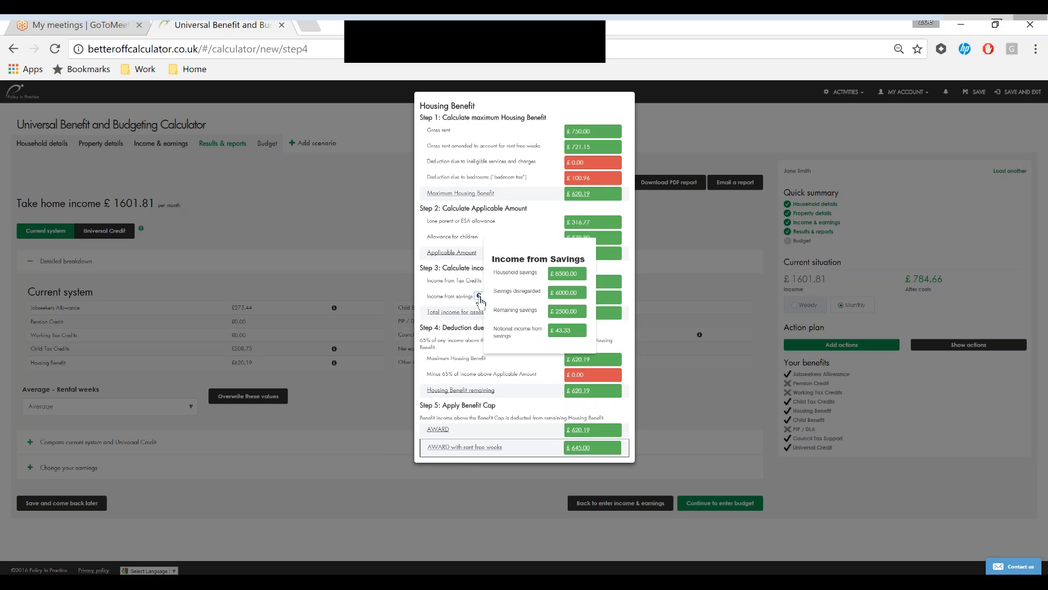
click(658, 317)
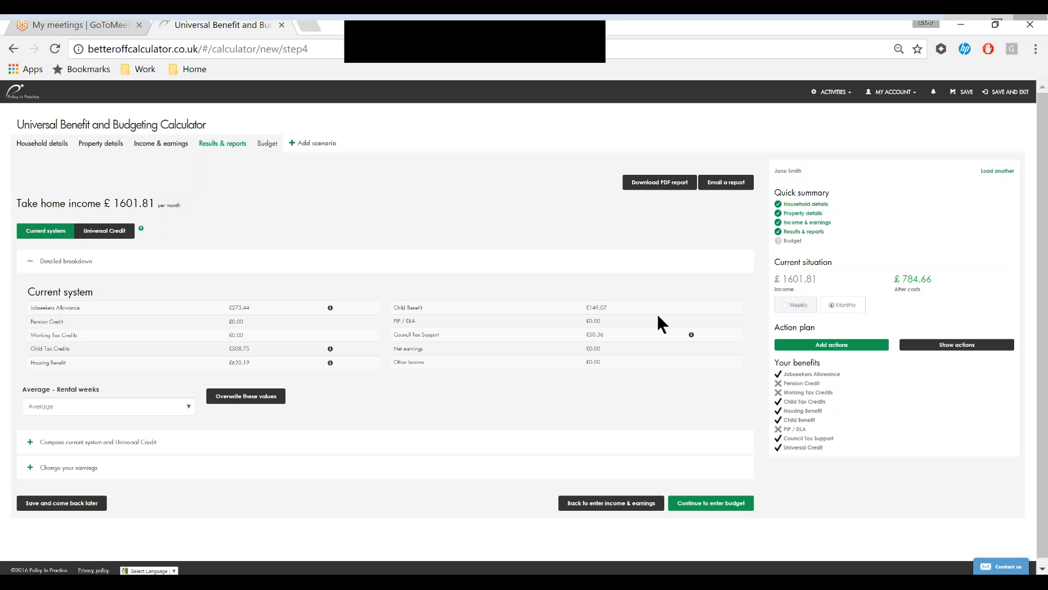
- View the results under Universal Credit, return to the current system and examine the chart comparing both systems
click(107, 233)
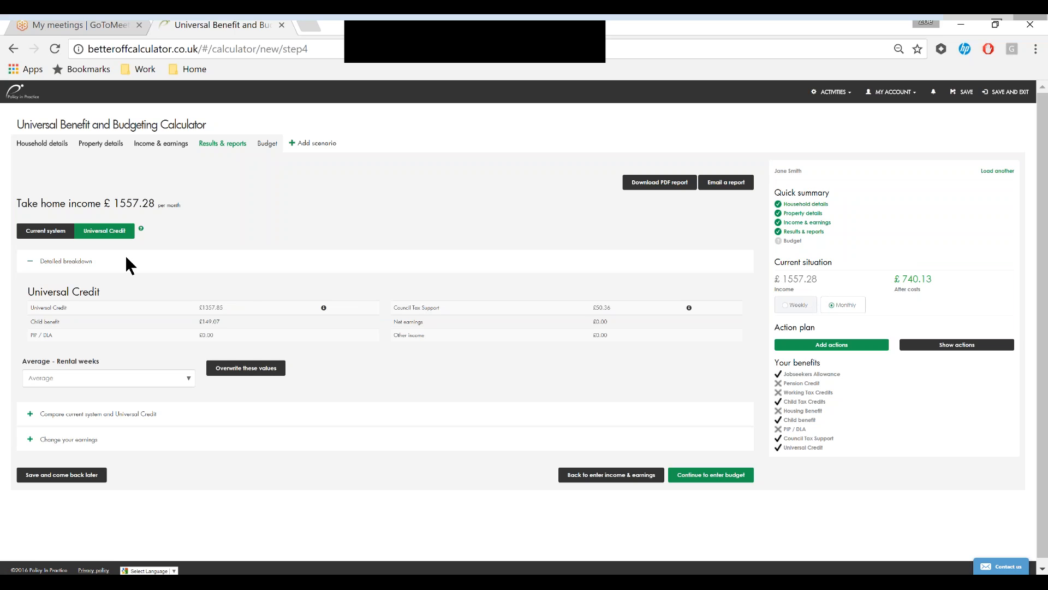
click(36, 232)
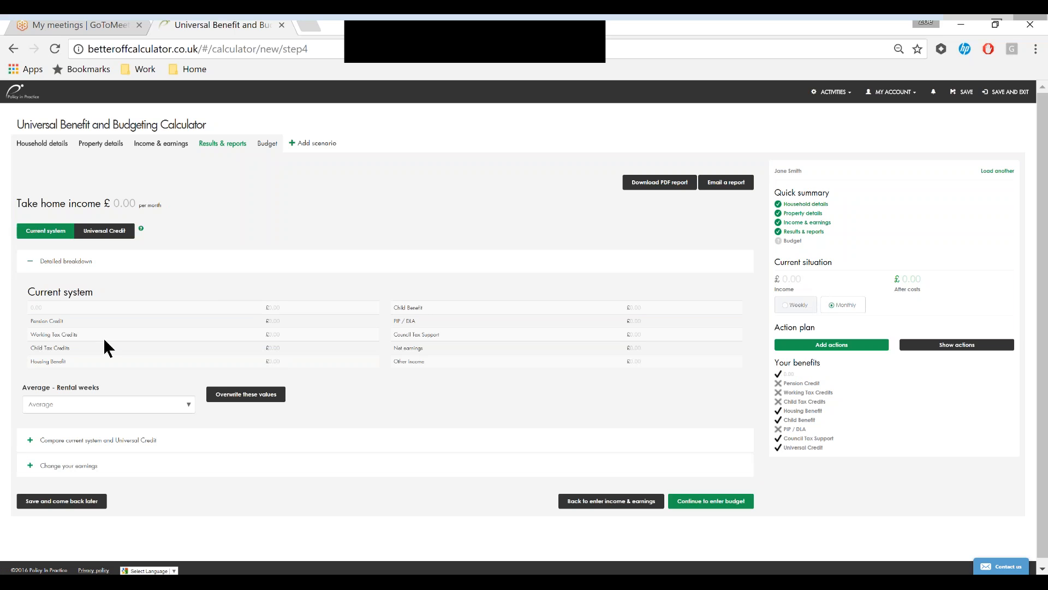
scroll(105, 334, down, 1)
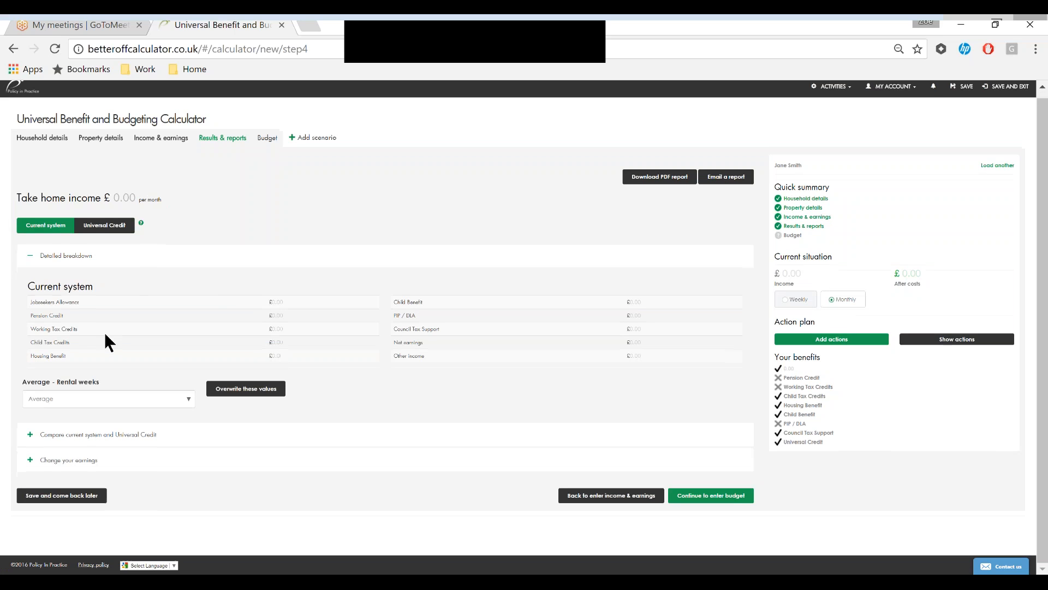
click(30, 435)
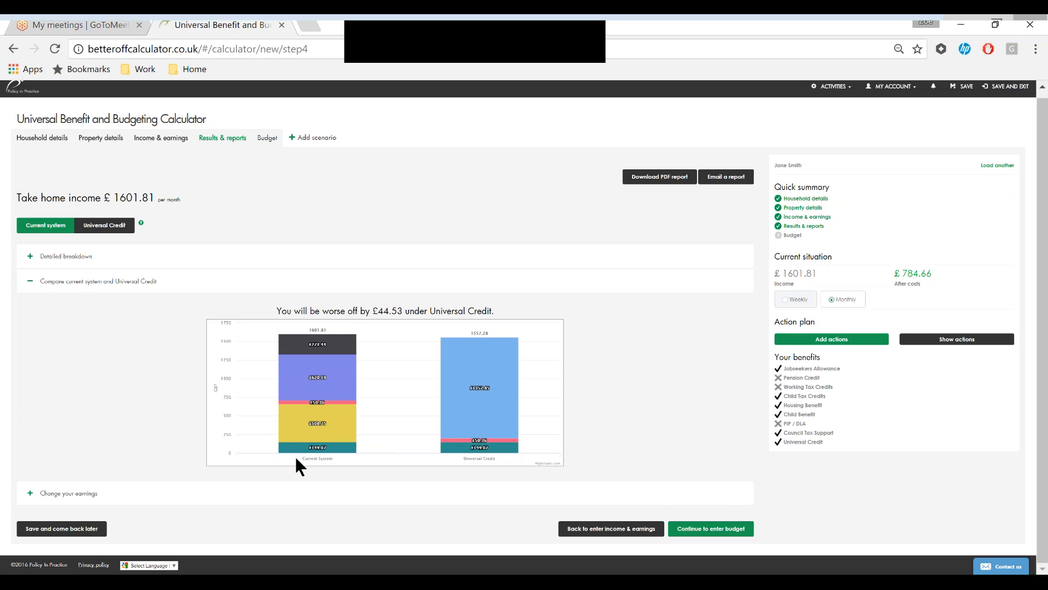
mouse_move(349, 447)
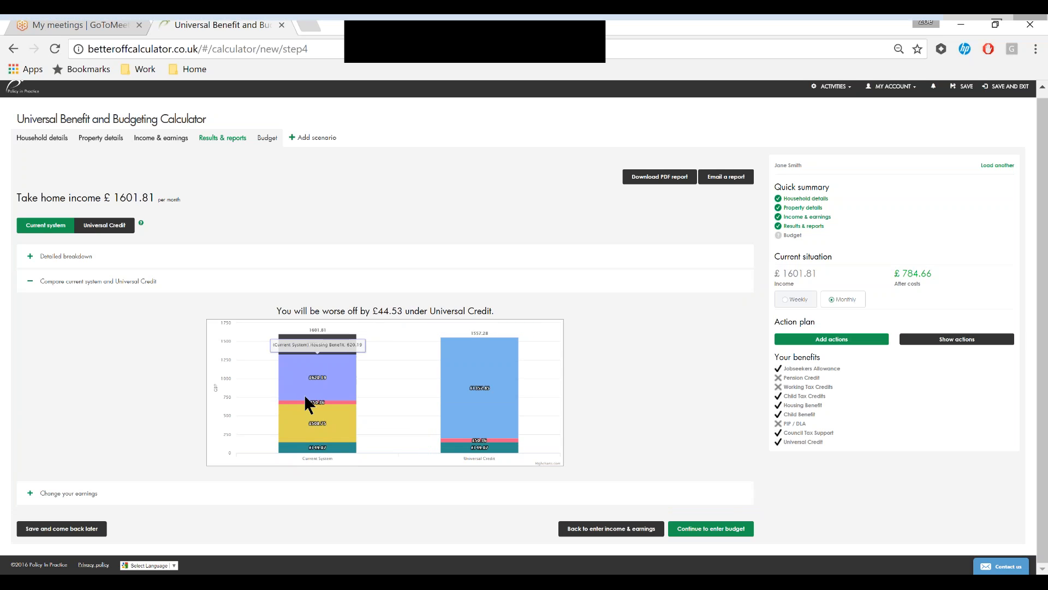
- Model a change in earnings with wages of £5.6 per hour and 18 weekly hours, and review the in-work comparison
click(31, 494)
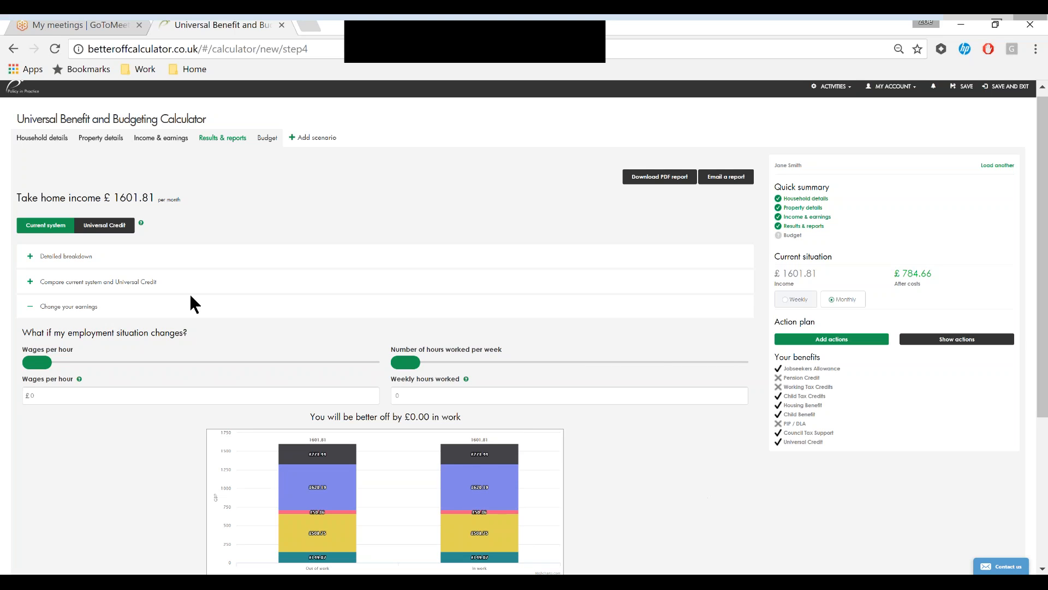
click(98, 365)
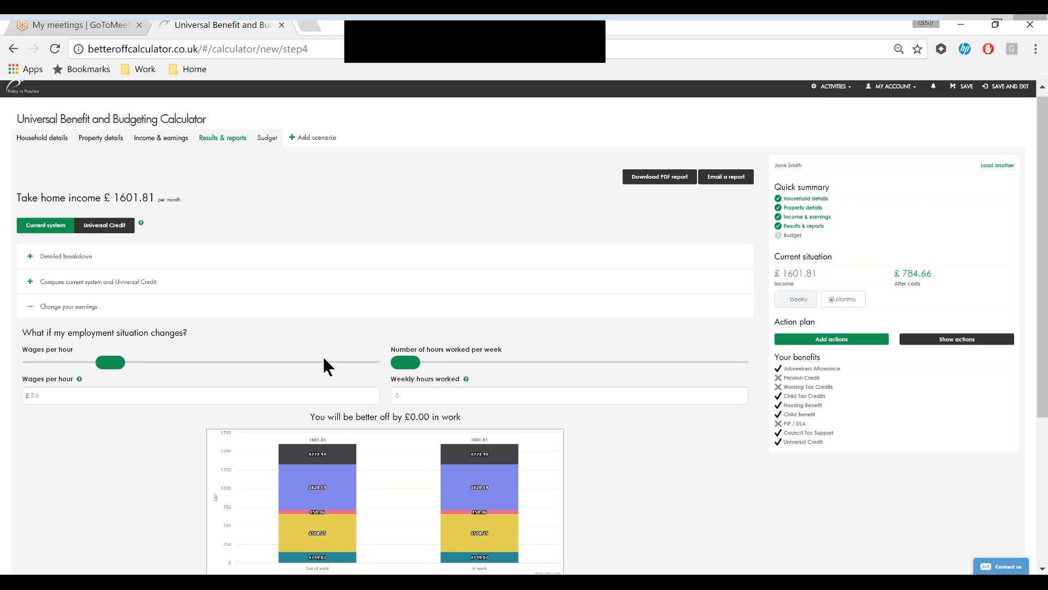
drag(427, 365, 559, 361)
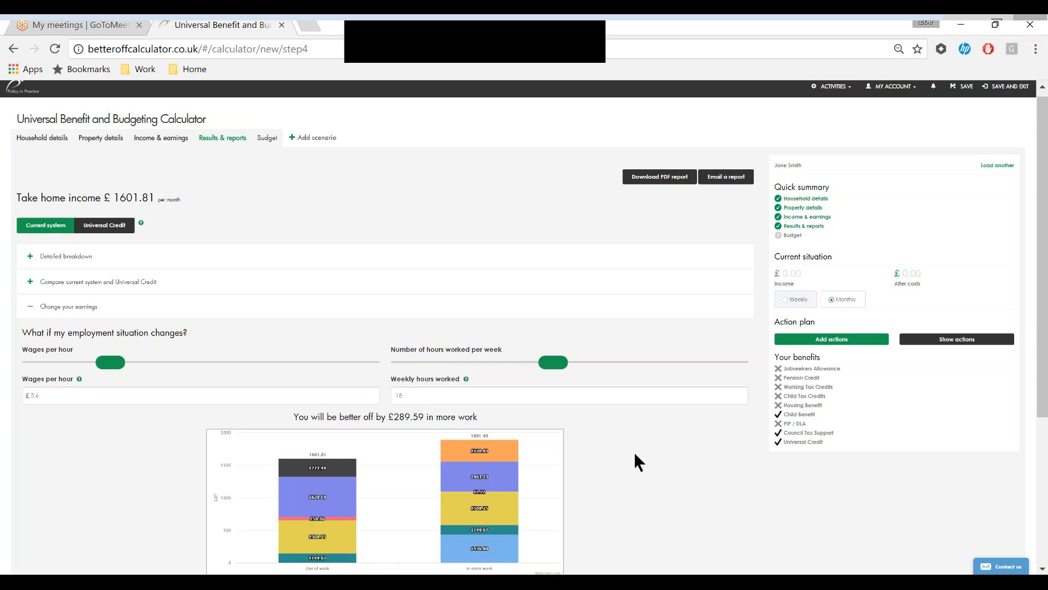
scroll(635, 455, down, 2)
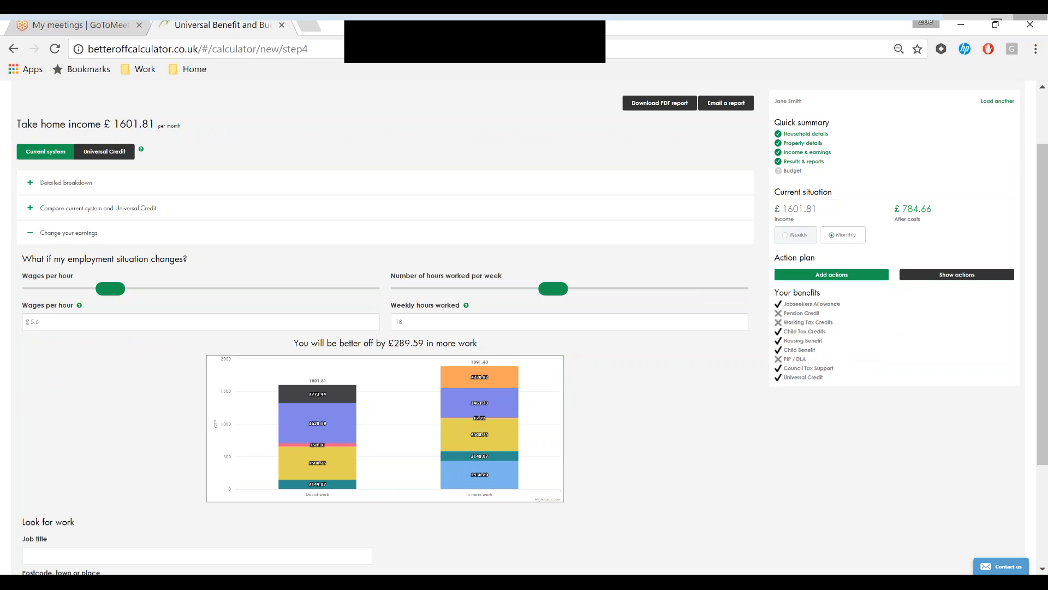
scroll(414, 392, down, 3)
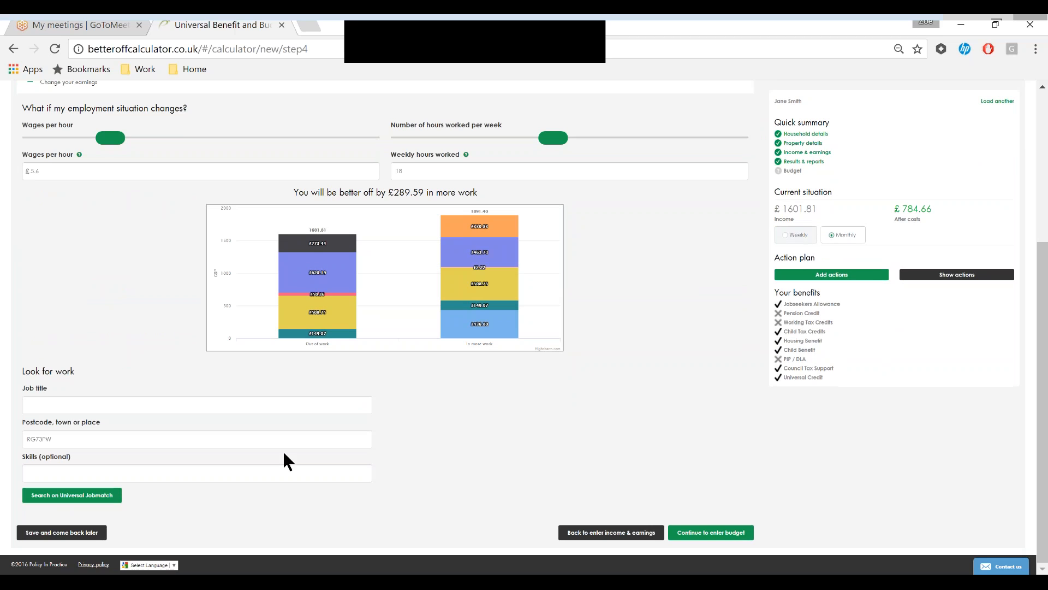
scroll(529, 428, up, 4)
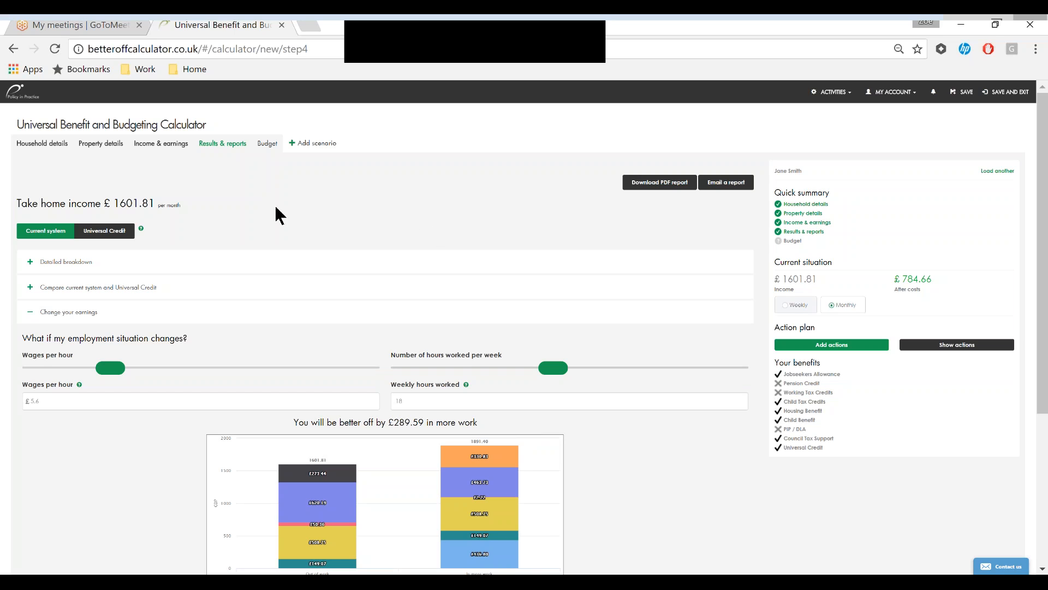
click(31, 313)
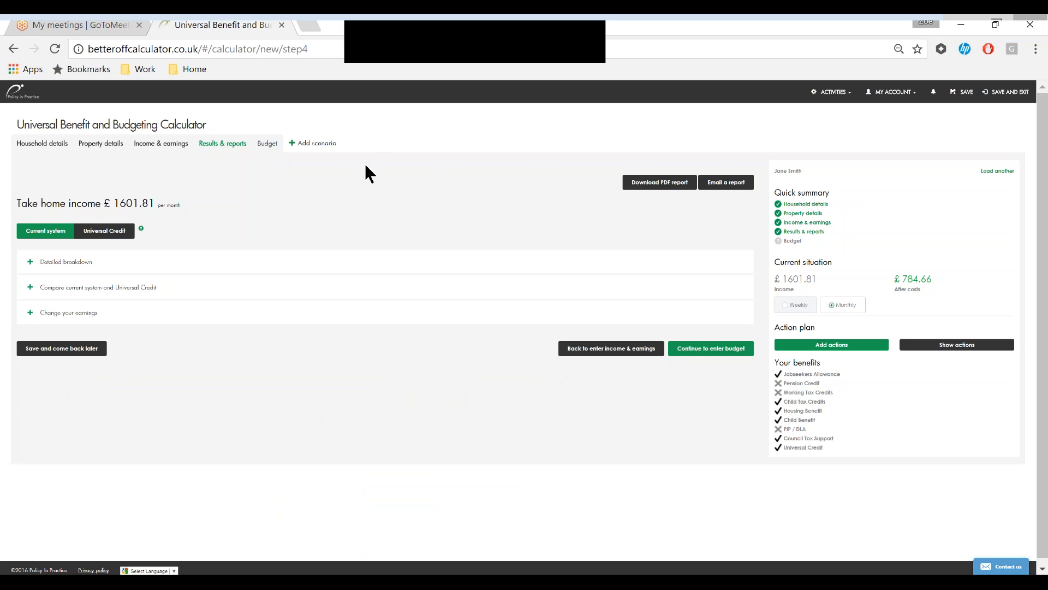
- Go to the budget and check the breakdown of costs by category
click(268, 144)
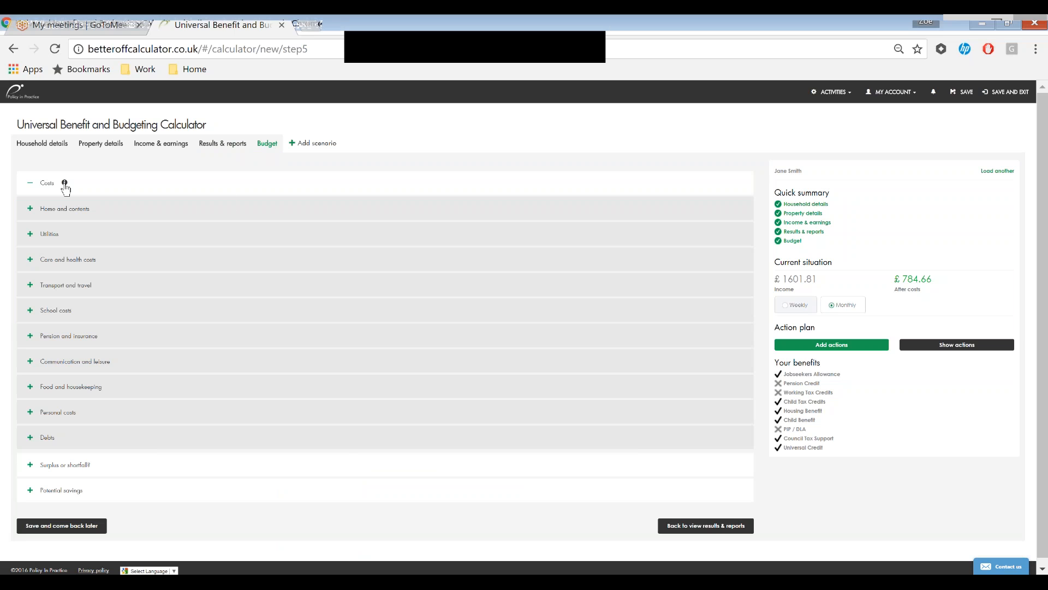
click(65, 184)
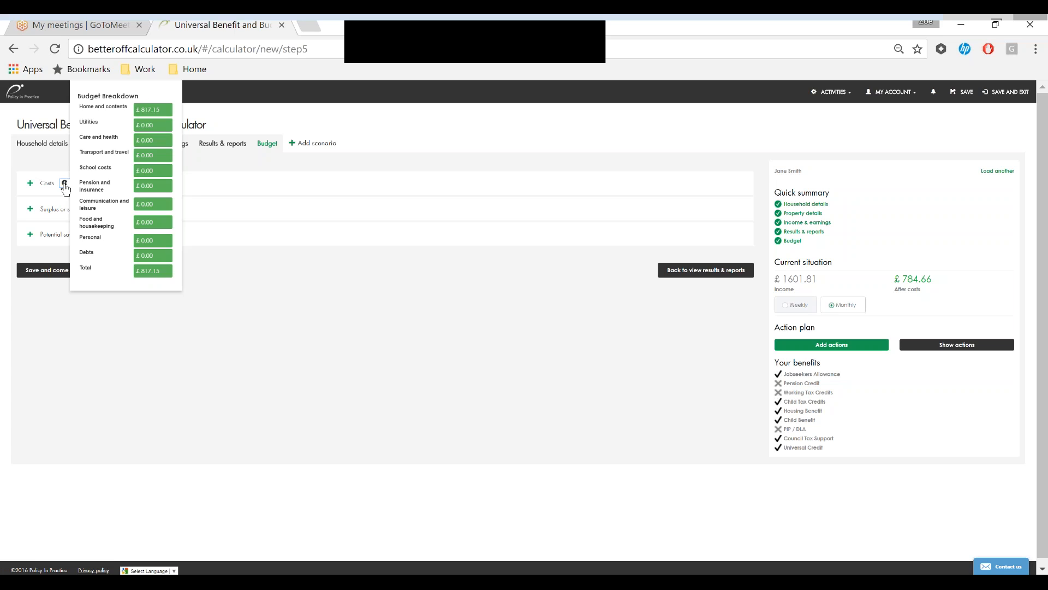
click(64, 186)
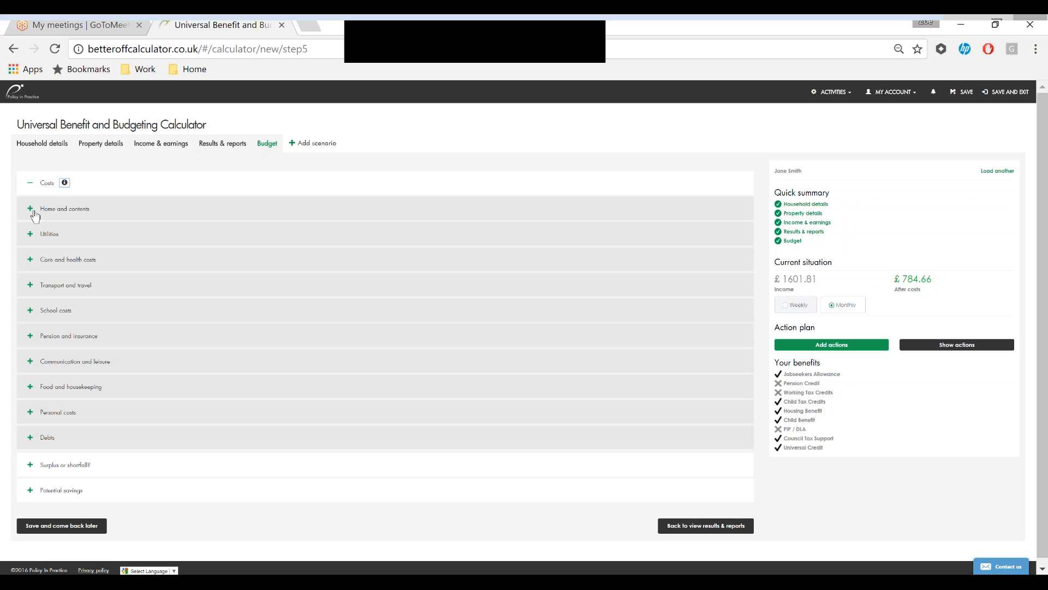
- Enter utility costs of £80.00 for gas and £100.00 for water in the budget
click(31, 235)
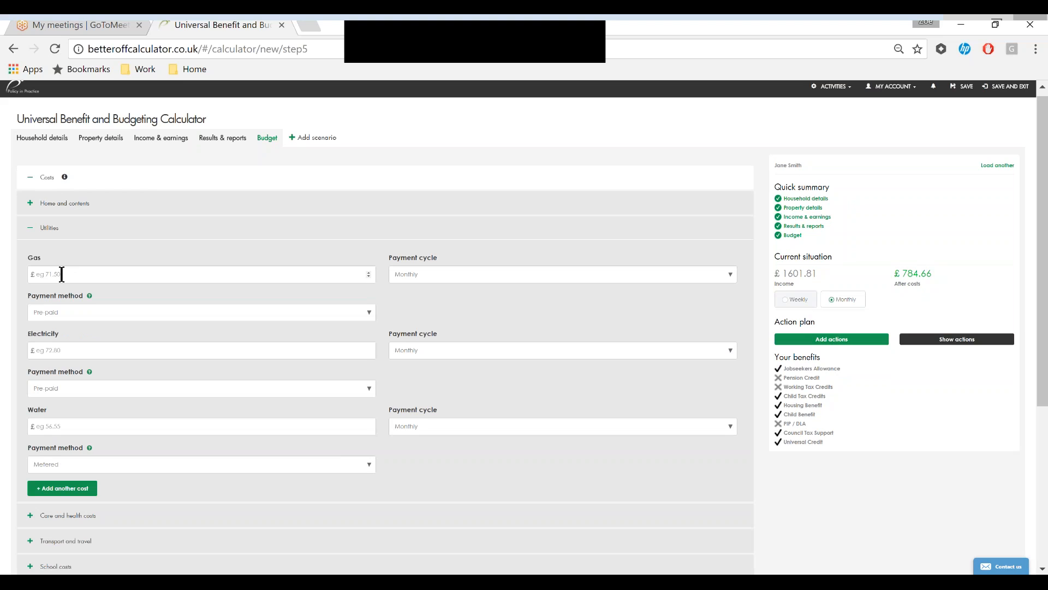
click(62, 274)
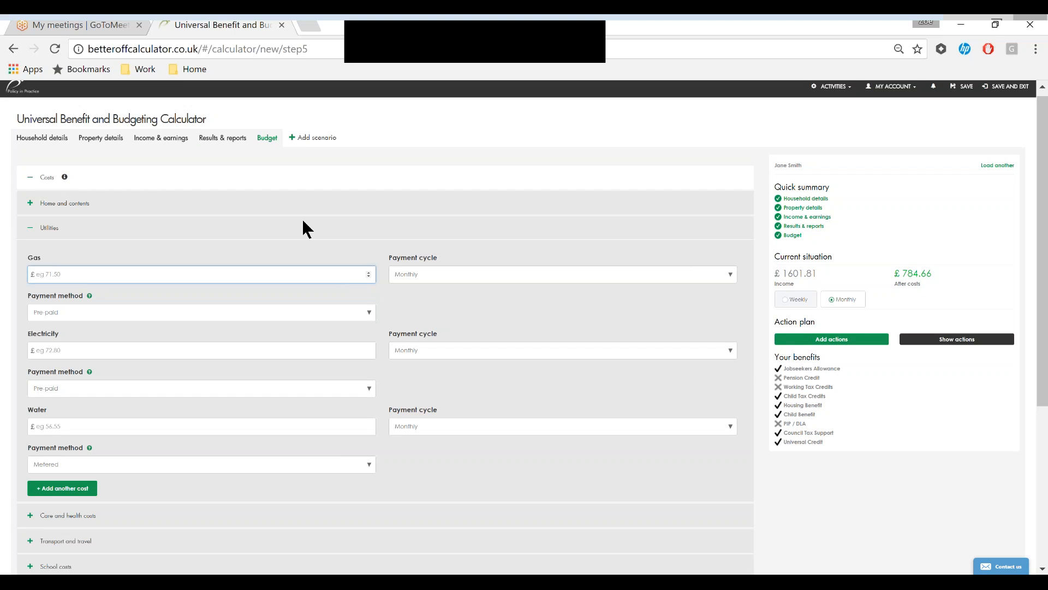
text(80.00)
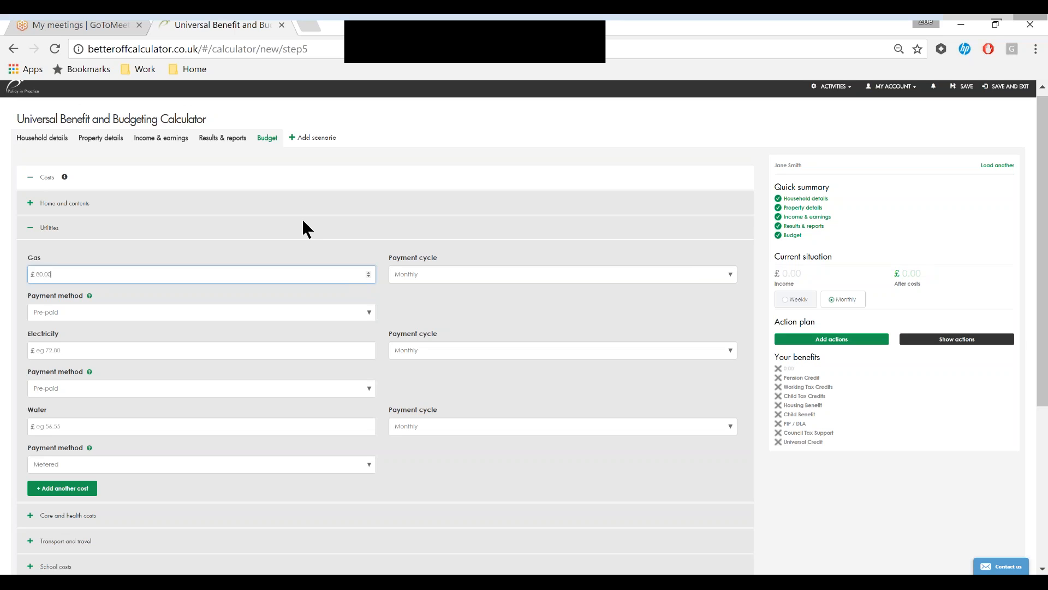
click(88, 425)
text(100.00)
- Set the hairdressing cost under personal costs to £100
scroll(99, 424, down, 4)
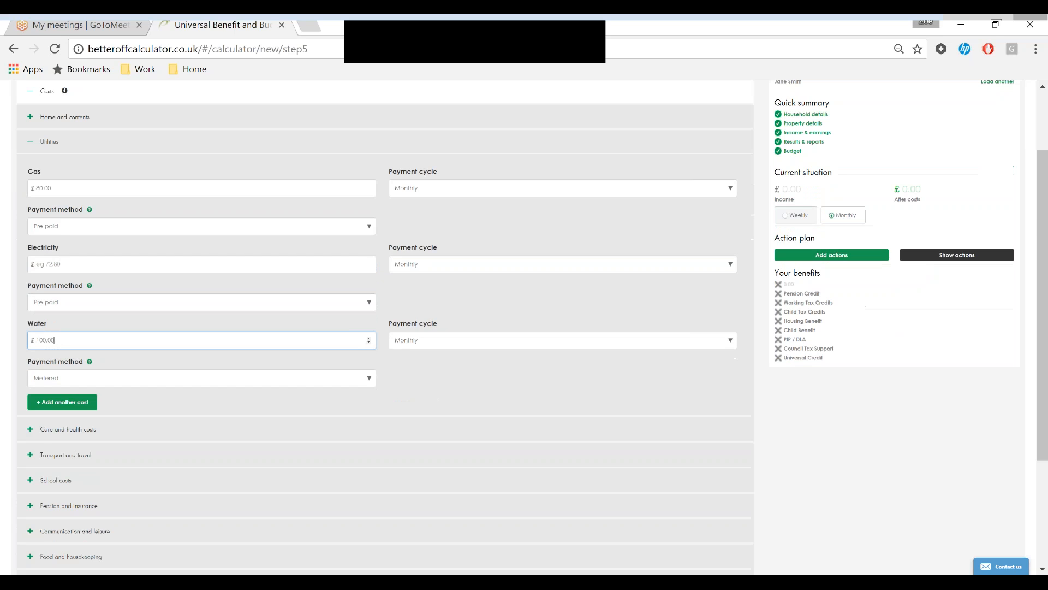
click(31, 446)
click(66, 355)
key(BackSpace)
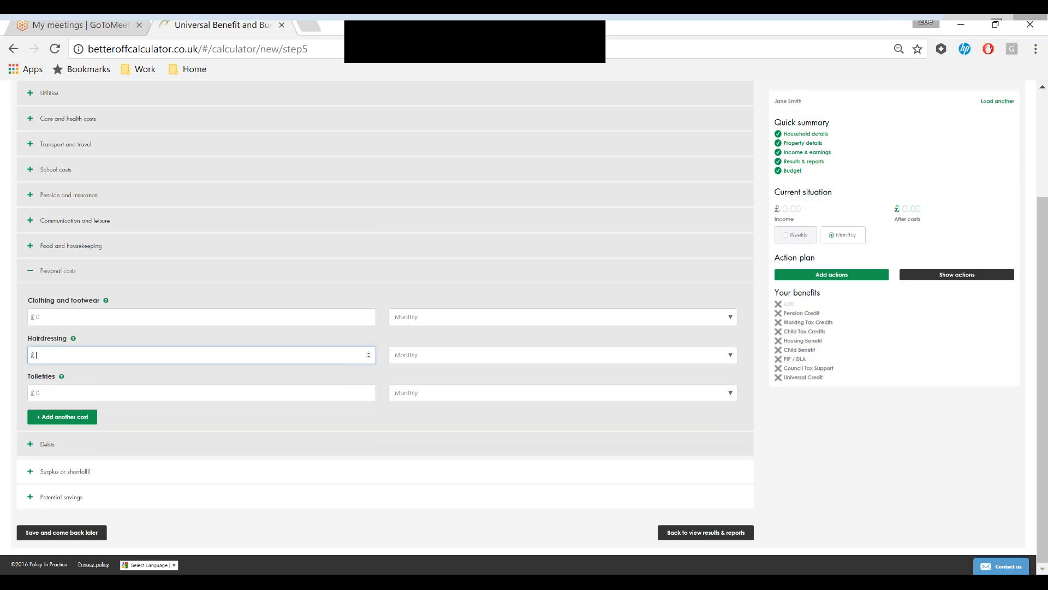
text(100)
- Review the potential savings, including the cost comparison with similar households and the additional savings
click(30, 497)
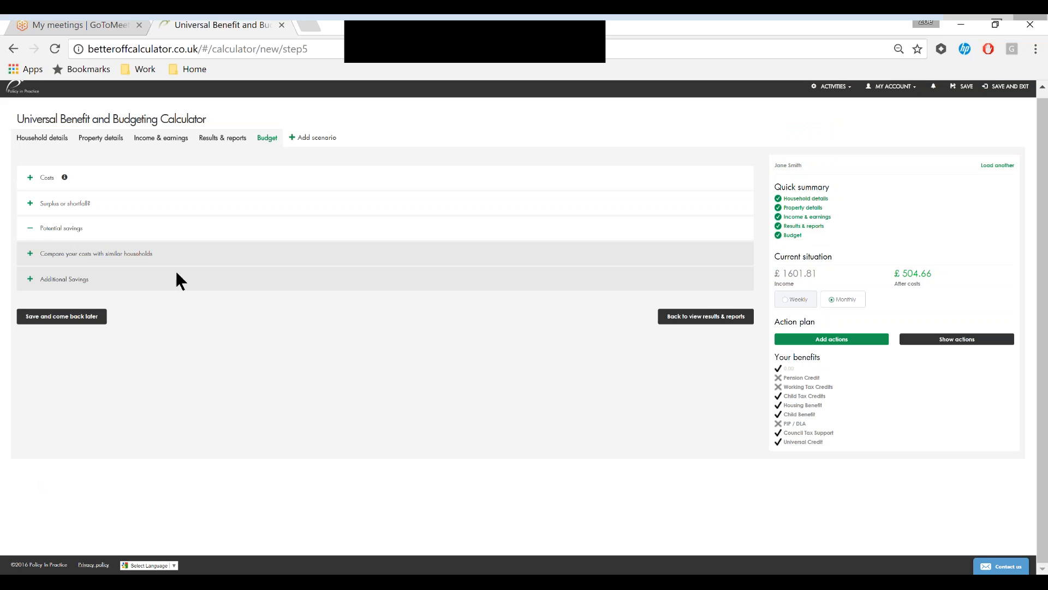
click(32, 261)
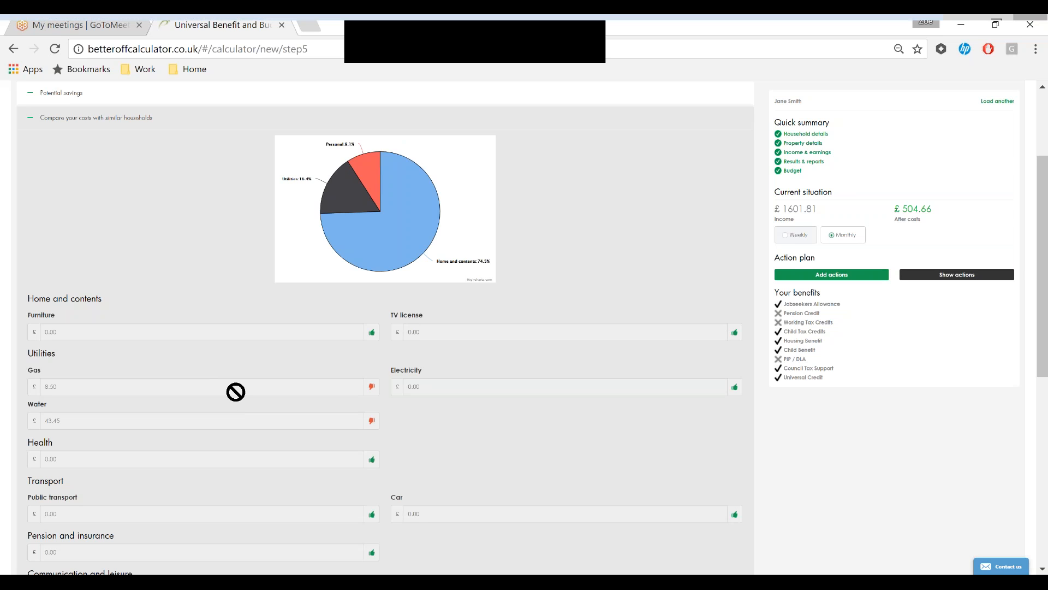
scroll(236, 392, up, 3)
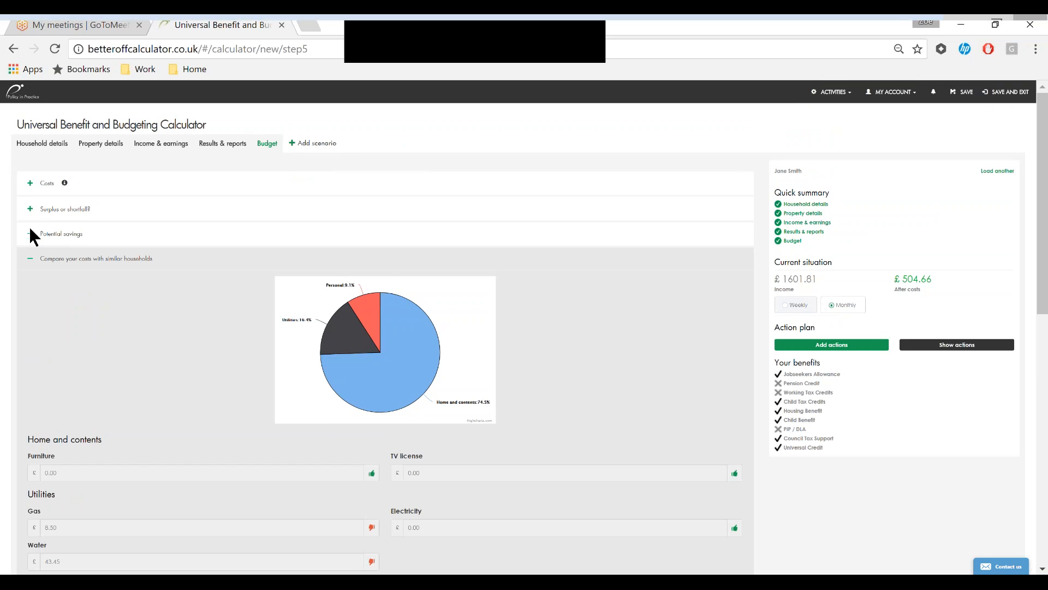
click(28, 250)
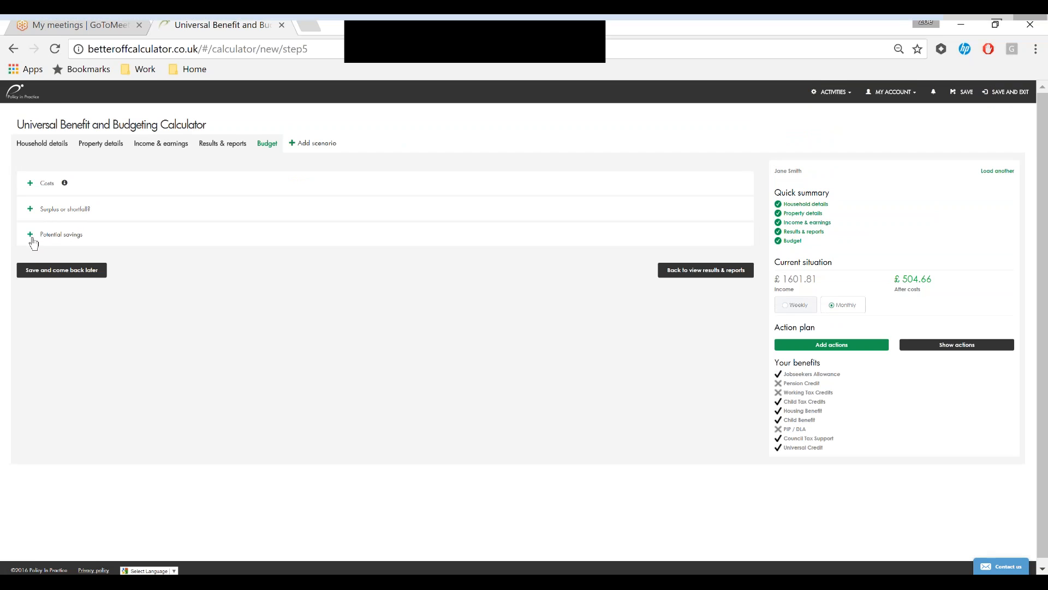
click(30, 285)
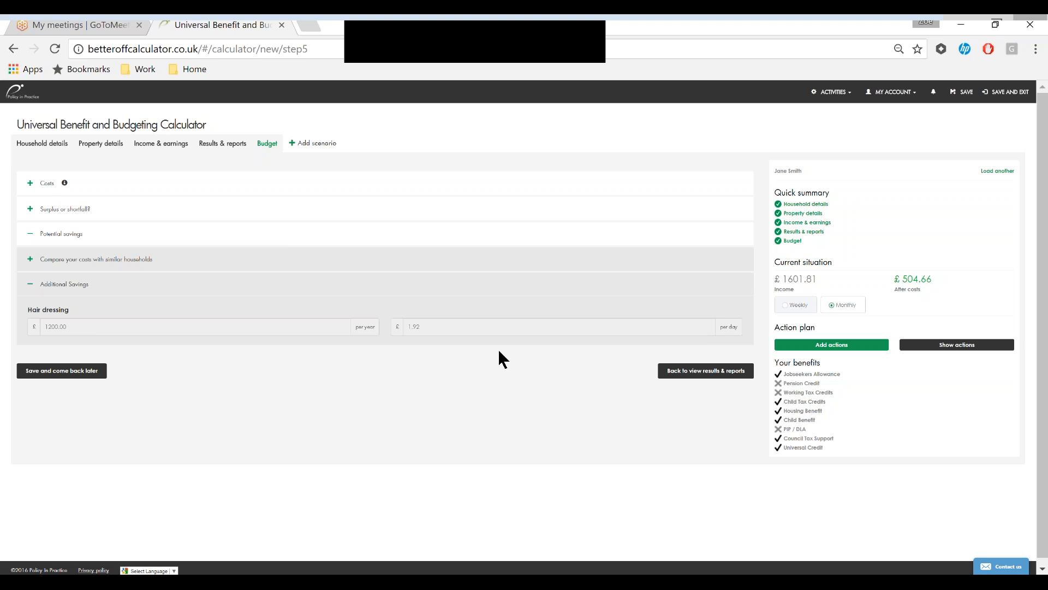
click(30, 283)
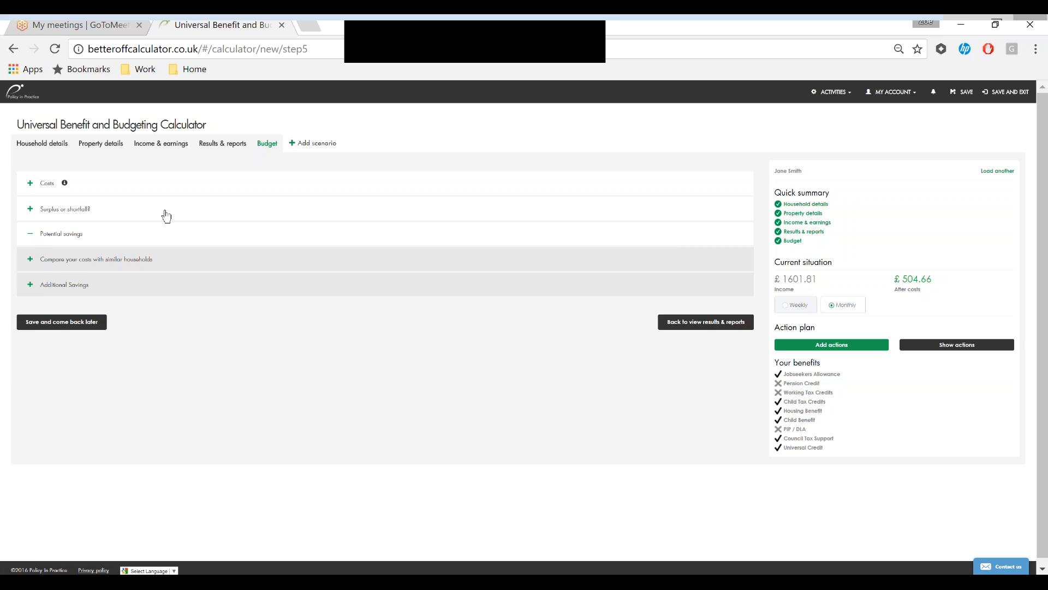
- Return to the results and reports and add a second scenario to the case
click(222, 144)
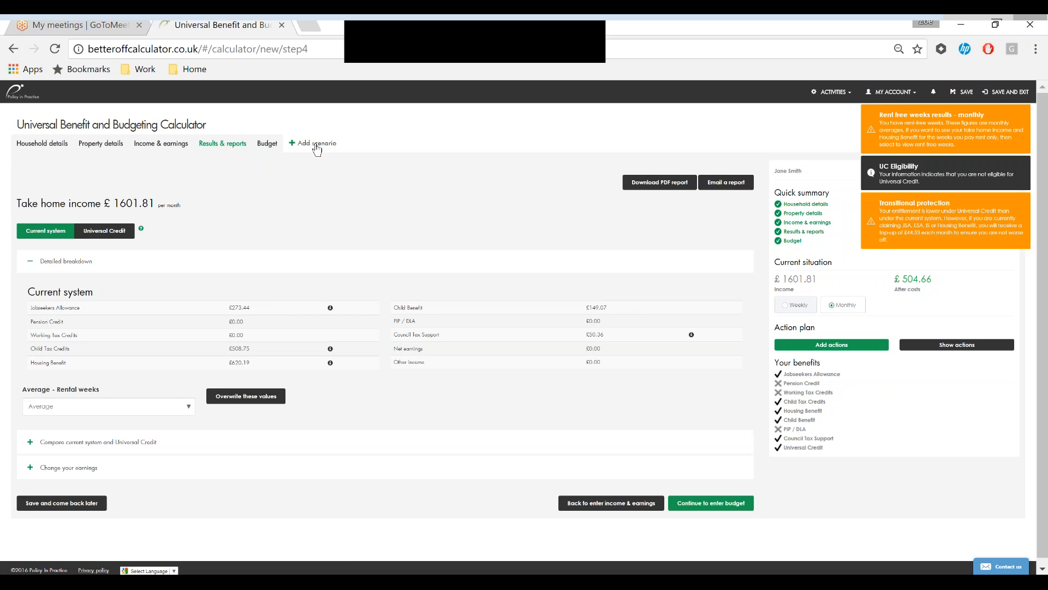
click(317, 148)
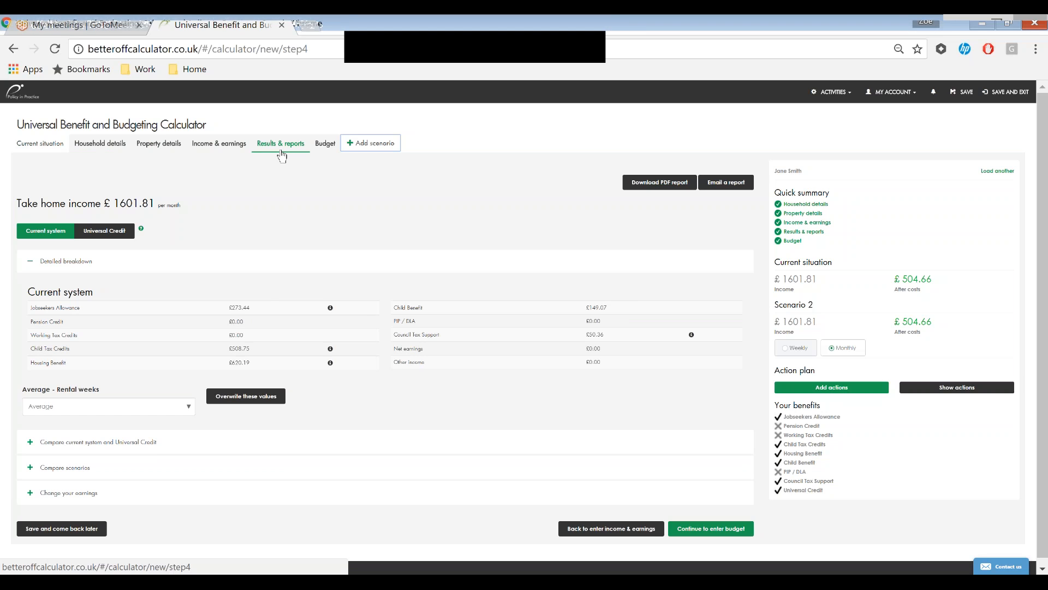
- In the second scenario's household details, set the number of other adults (non-dependants) in the household to 1
click(115, 147)
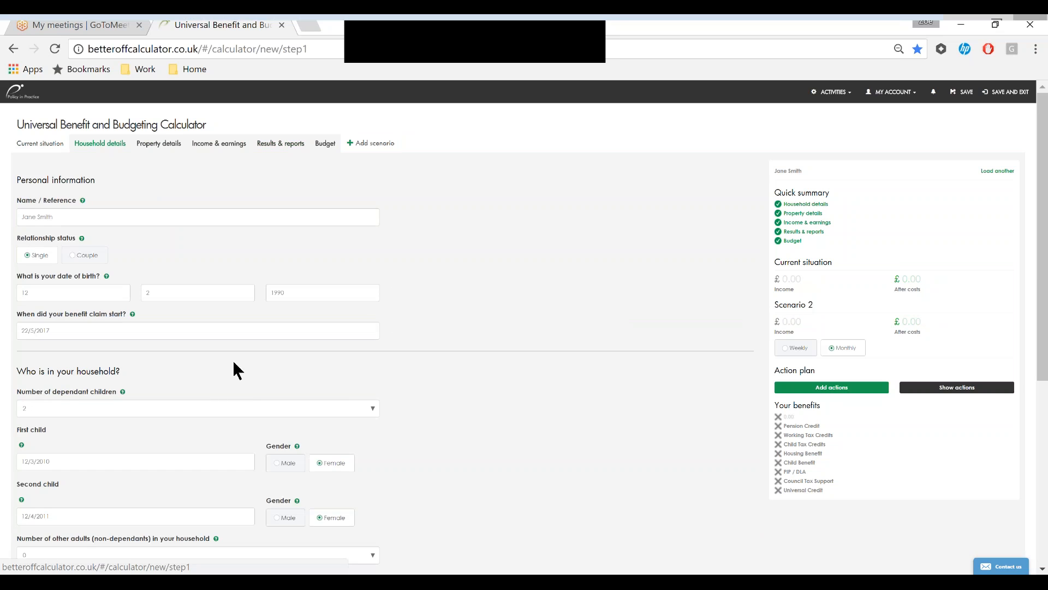
scroll(303, 409, down, 3)
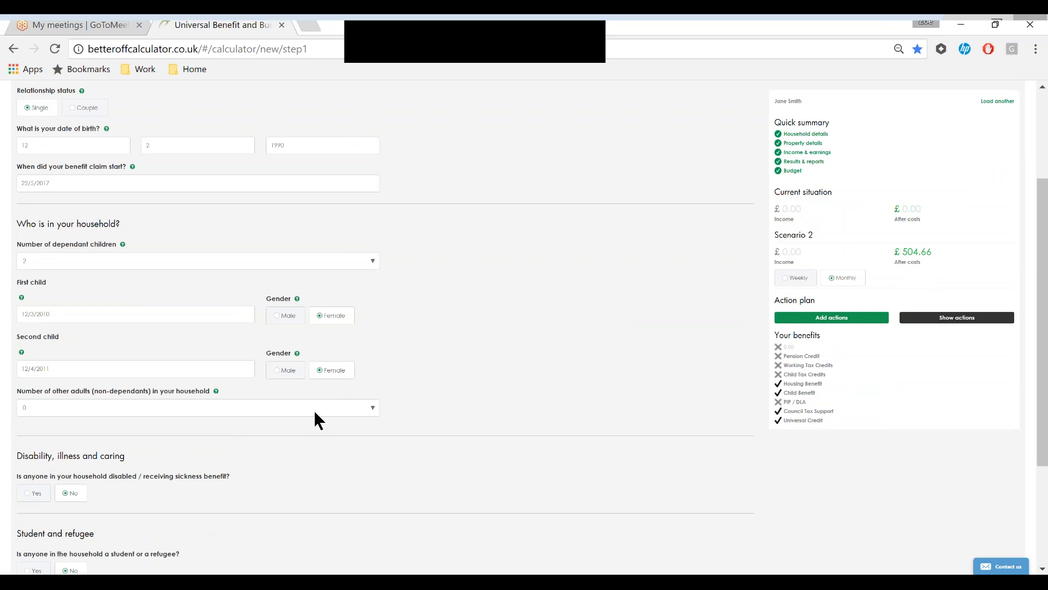
click(316, 412)
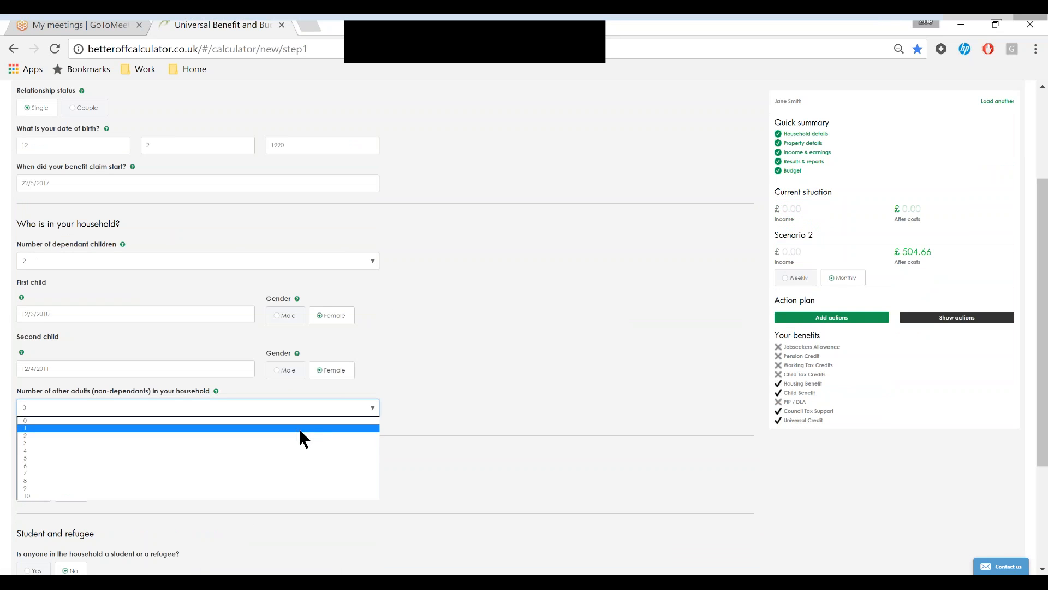
click(299, 429)
- Set the first non-dependant's income to earning £195-£252.99 per week and their circumstance to "None of these"
click(244, 460)
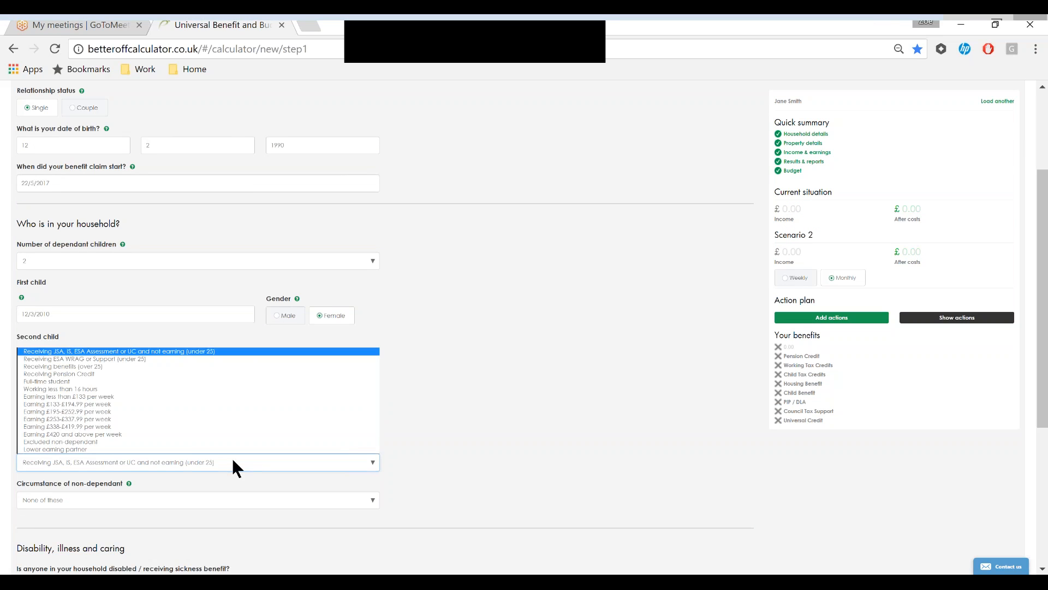
click(177, 412)
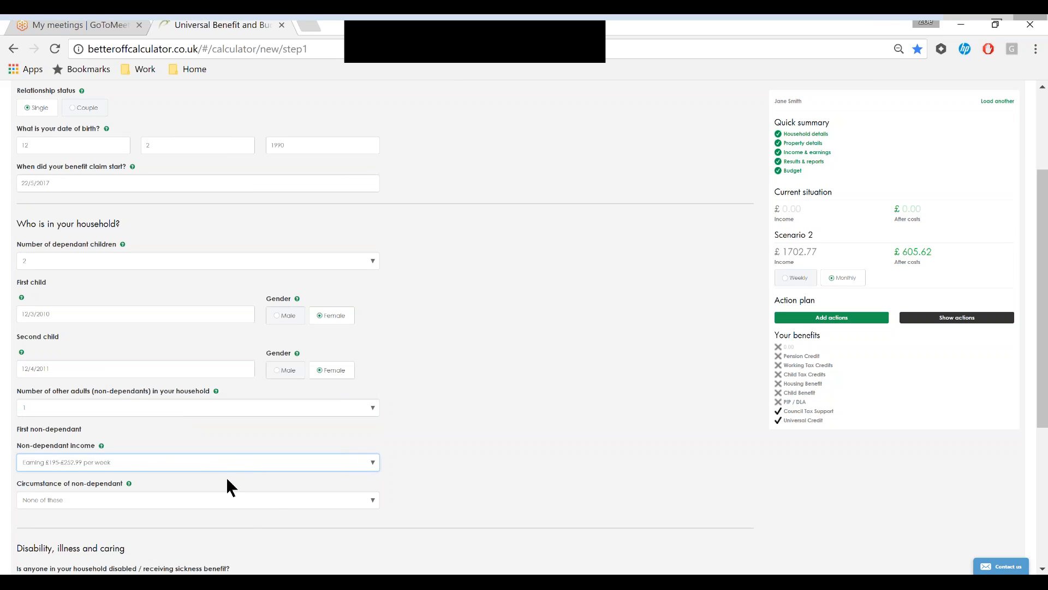
click(276, 500)
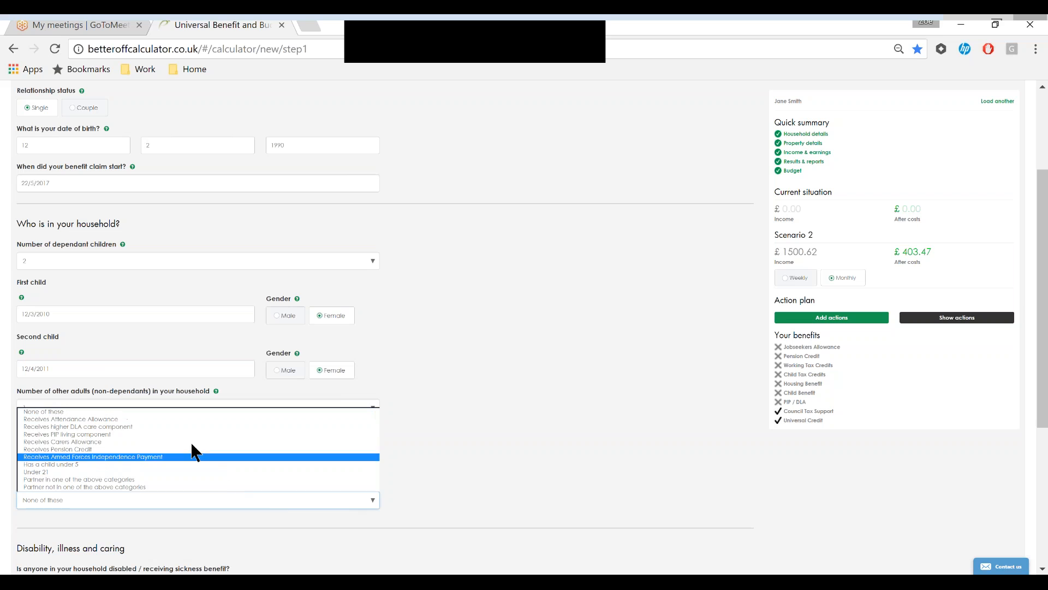
click(184, 412)
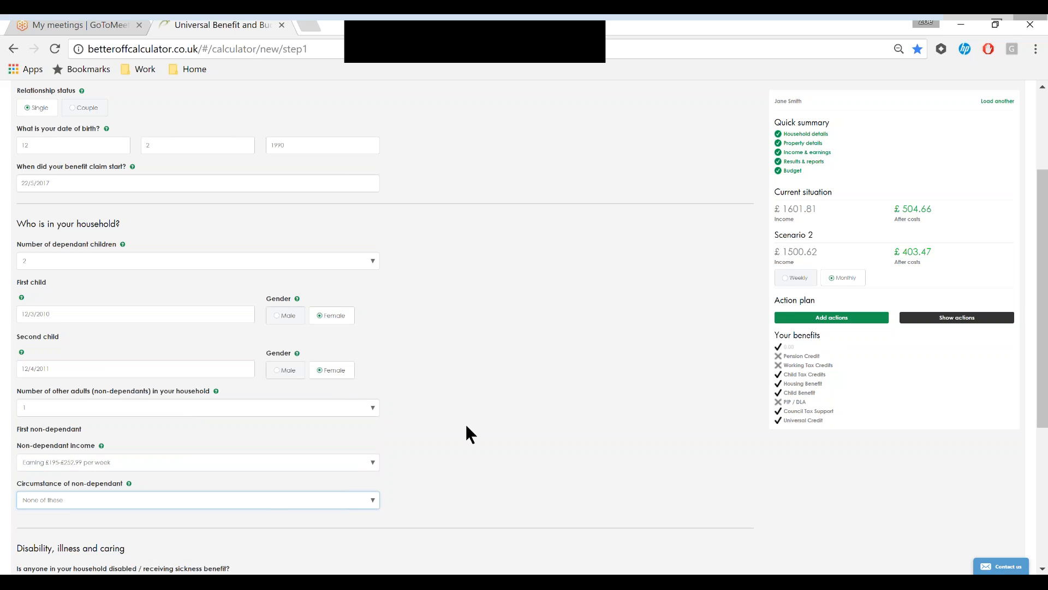
- Open the second scenario's results and compare its income chart with the current situation, then collapse the comparison
scroll(467, 426, up, 3)
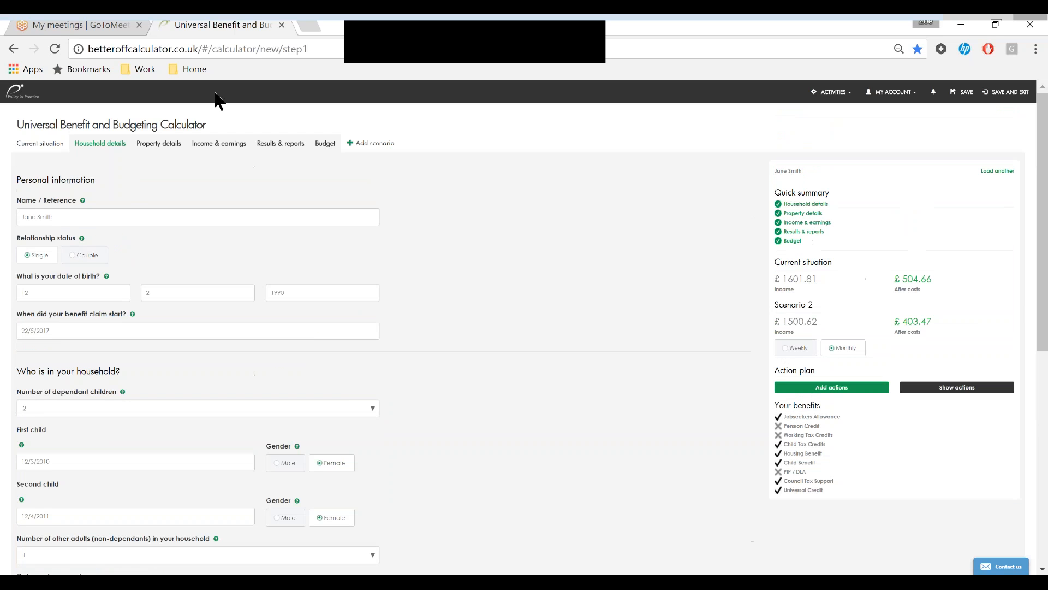
click(281, 145)
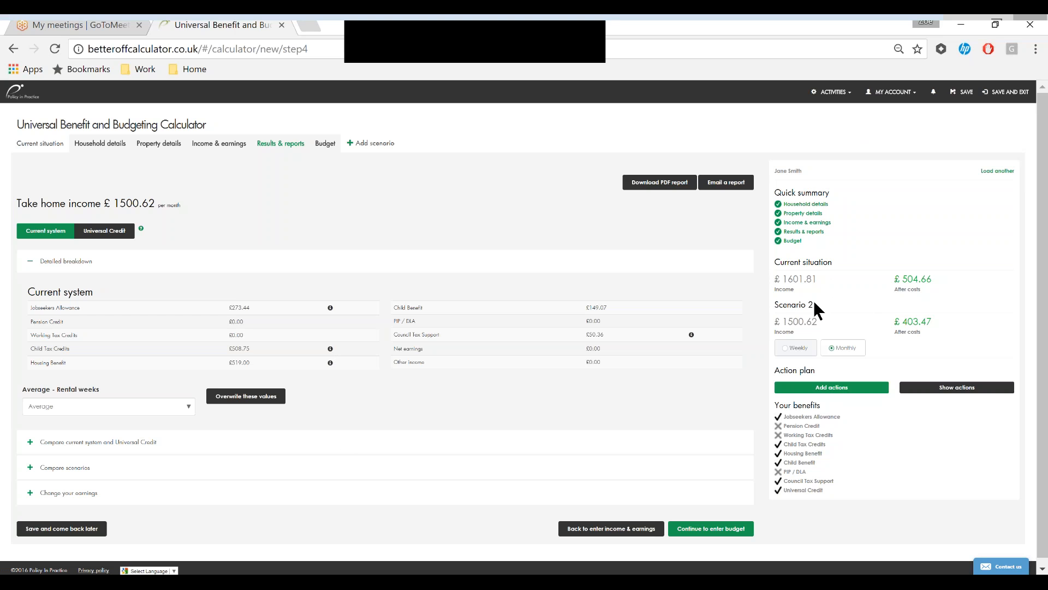
scroll(597, 315, down, 1)
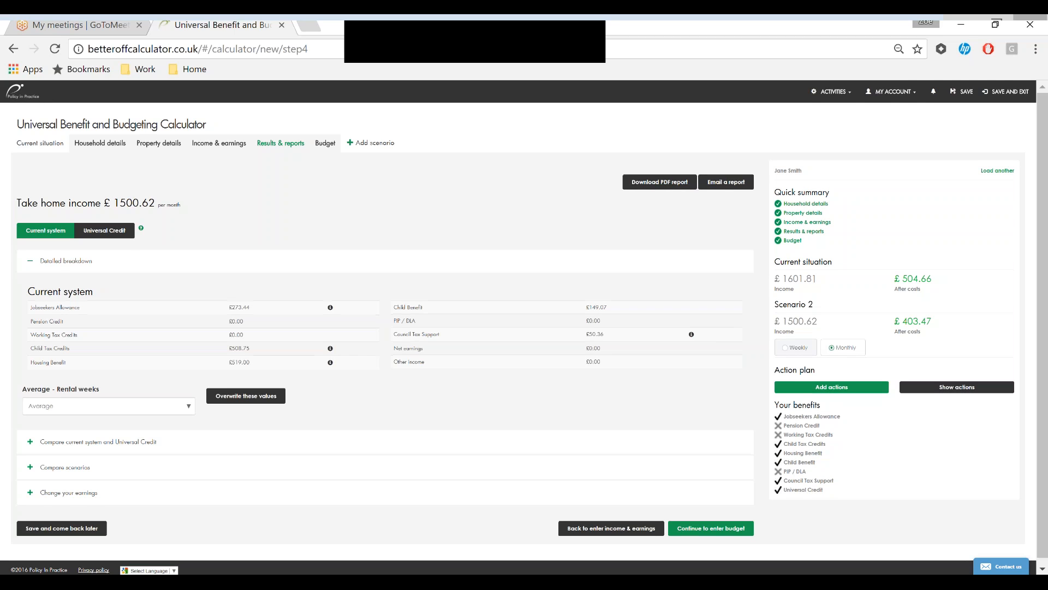
click(31, 463)
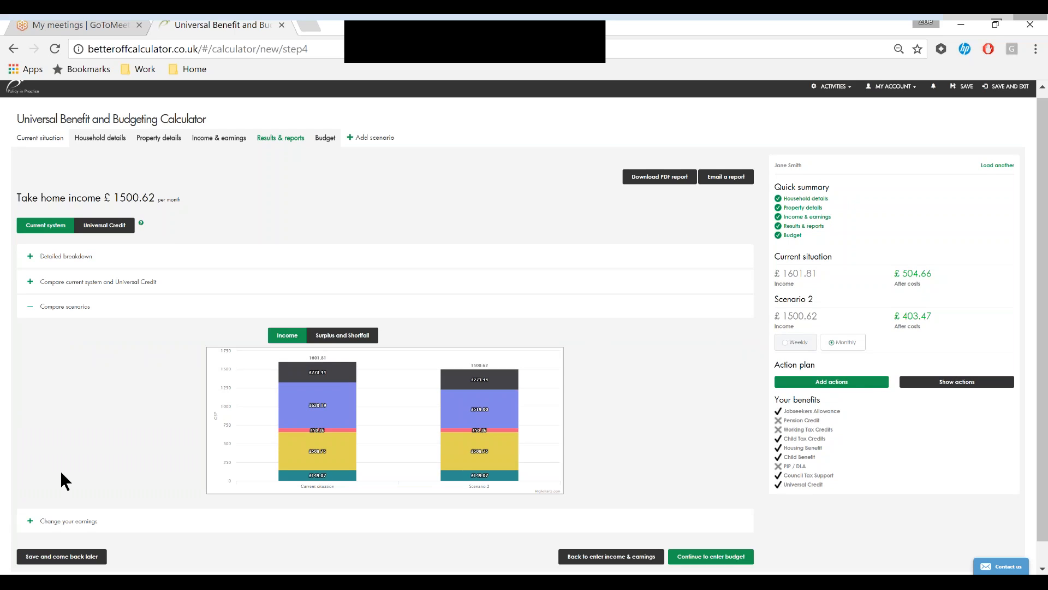
click(29, 310)
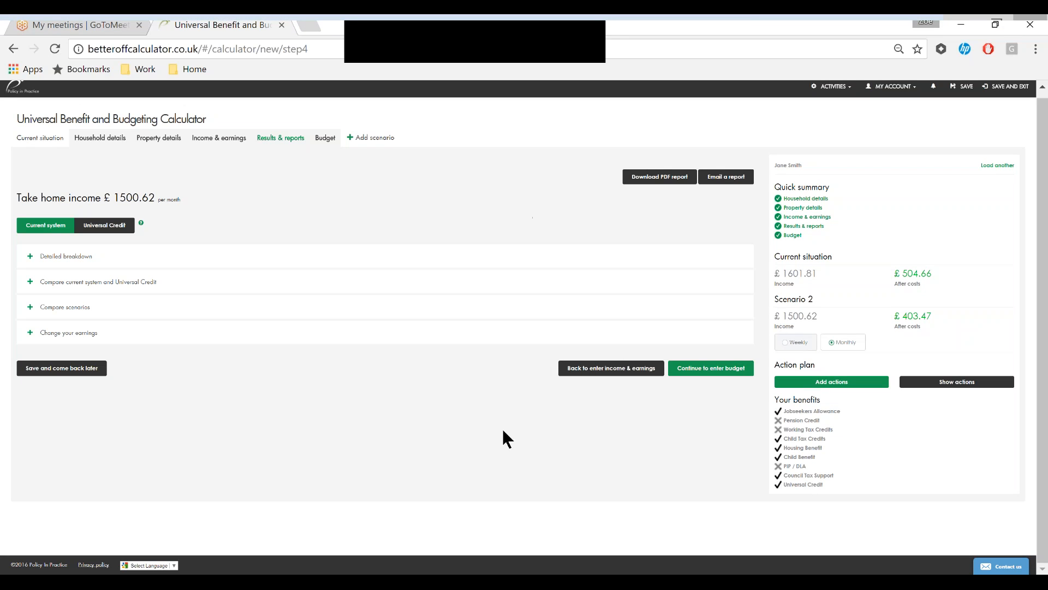
scroll(446, 473, up, 1)
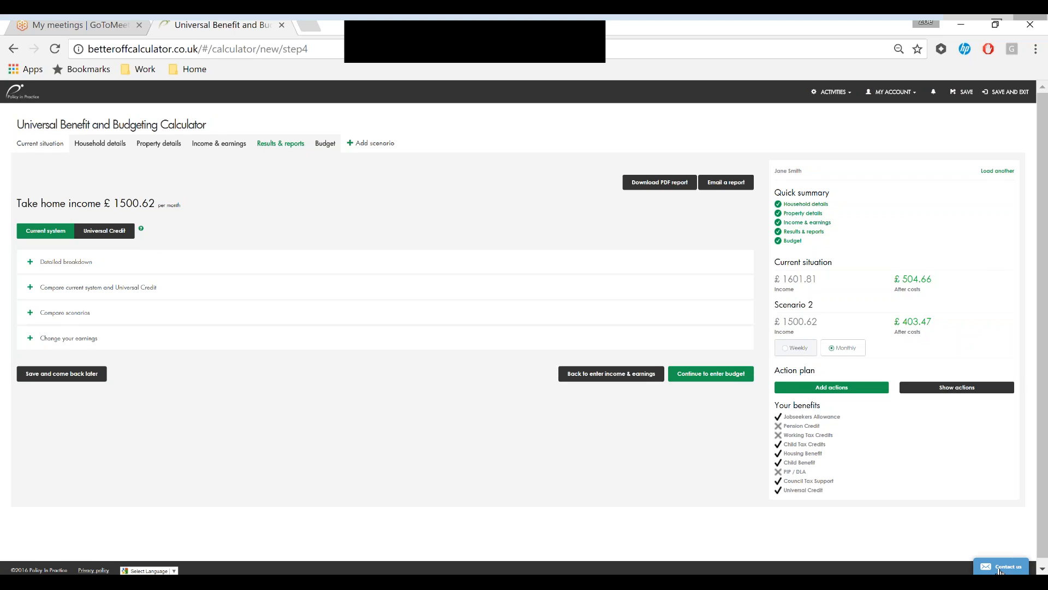
click(577, 31)
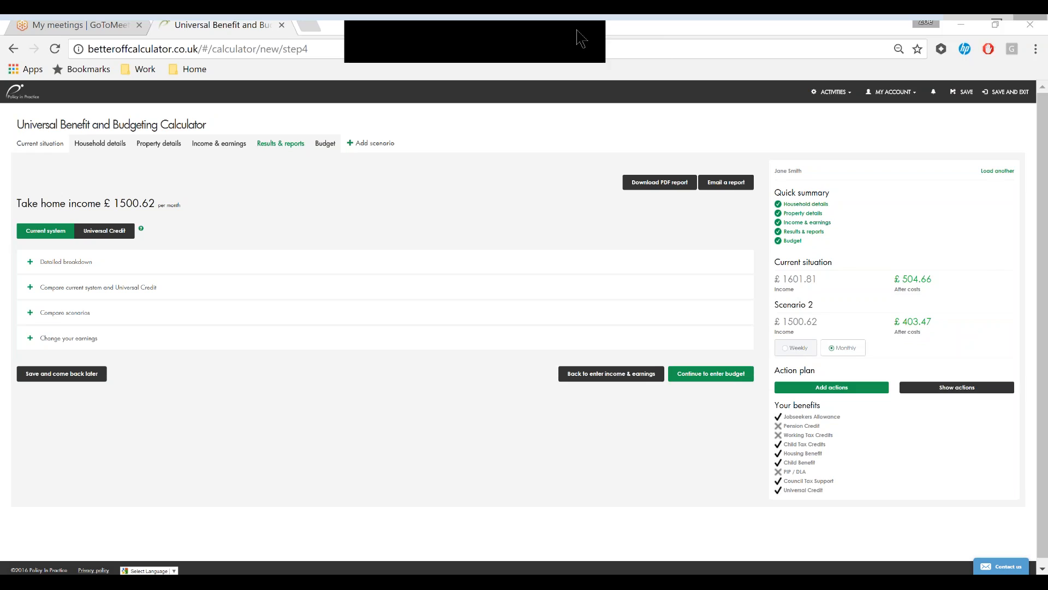